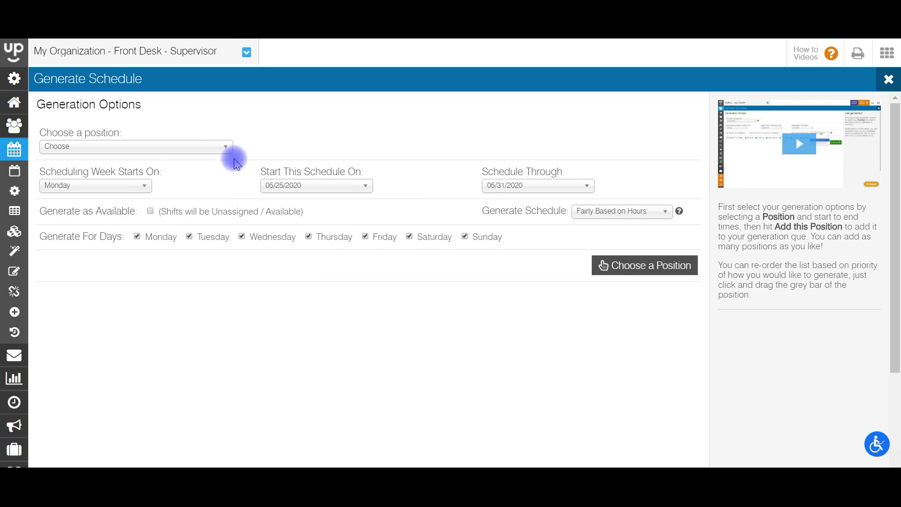
Open the shift templates of the Front Desk - Supervisor position.
{"action": "mouse_move", "coordinate": [37, 153]}
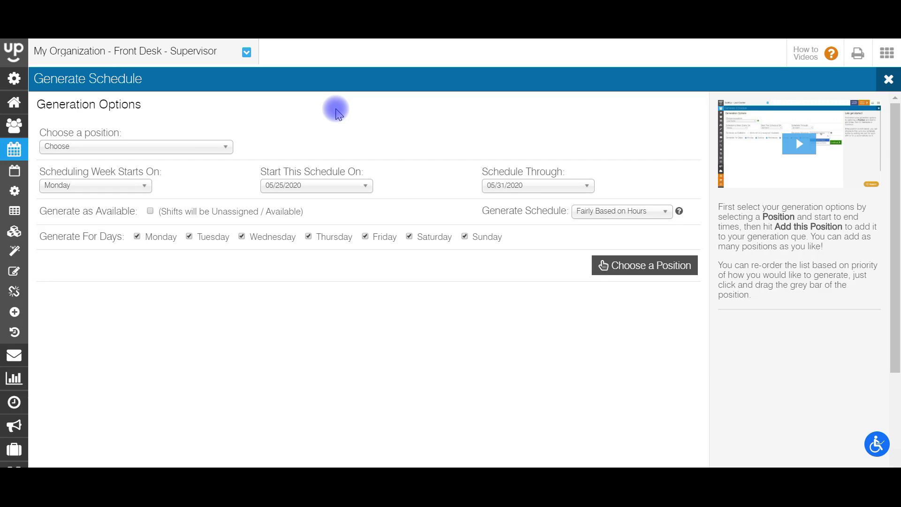
{"action": "mouse_move", "coordinate": [2, 213]}
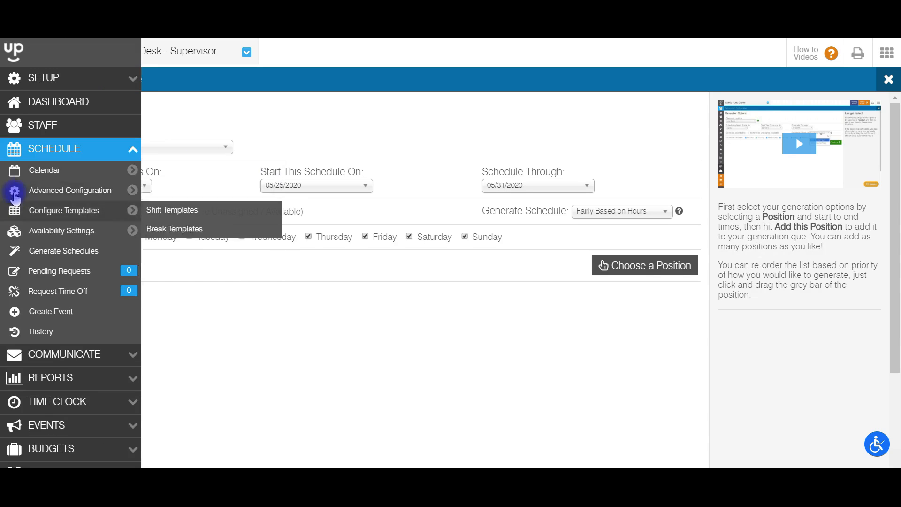
{"action": "mouse_move", "coordinate": [51, 209]}
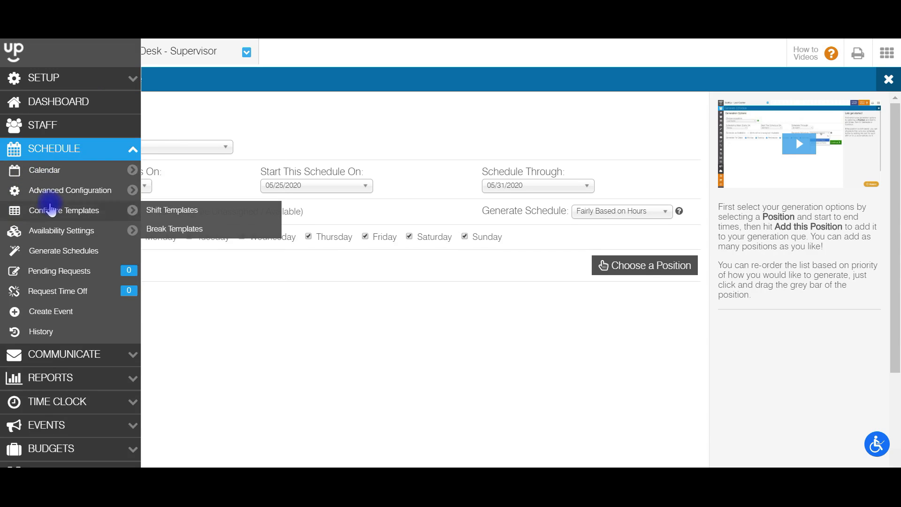
{"action": "left_click", "coordinate": [163, 217]}
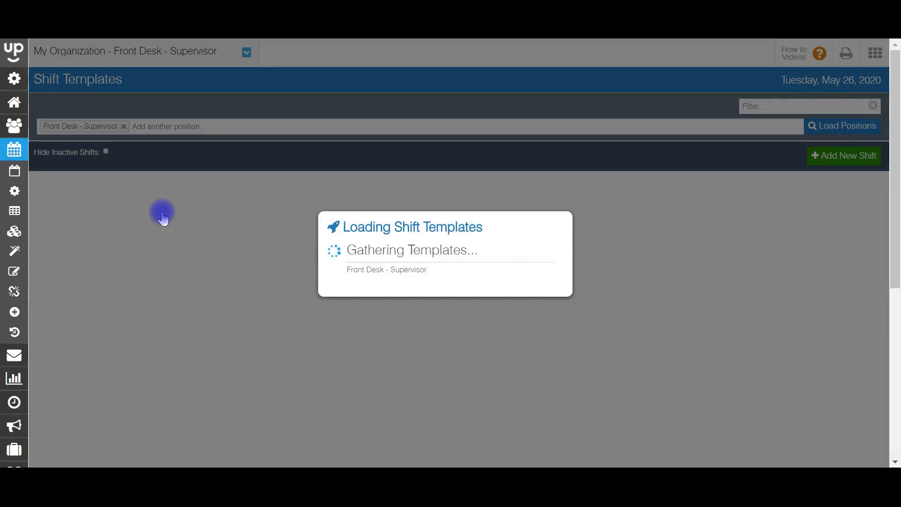
{"action": "left_click_drag", "start_coordinate": [897, 133], "coordinate": [898, 164]}
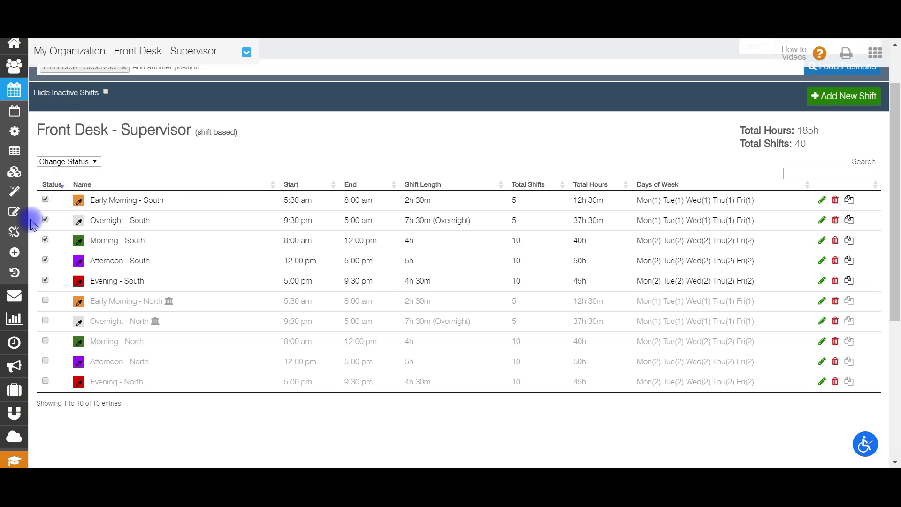
Try switching the status of the Early Morning - South and Early Morning - North shift templates.
{"action": "left_click", "coordinate": [45, 199]}
{"action": "left_click", "coordinate": [45, 199]}
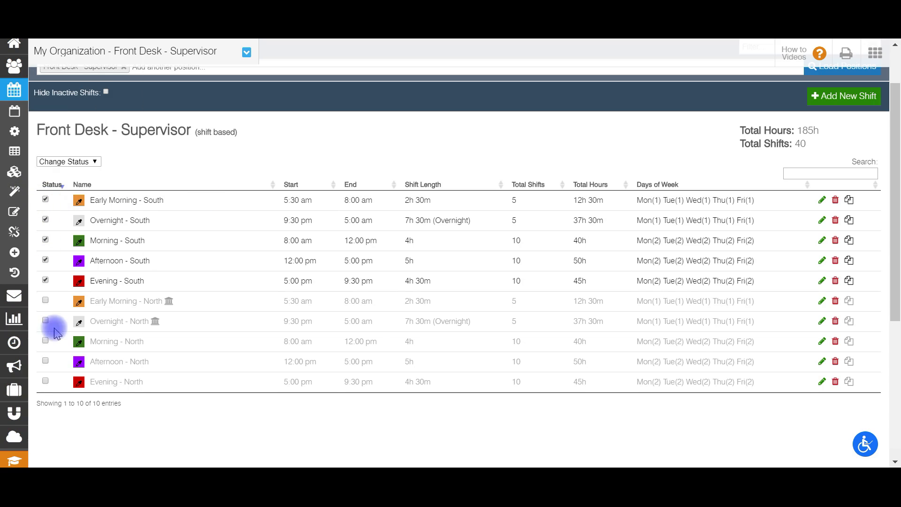
{"action": "left_click", "coordinate": [47, 302]}
{"action": "left_click", "coordinate": [47, 301]}
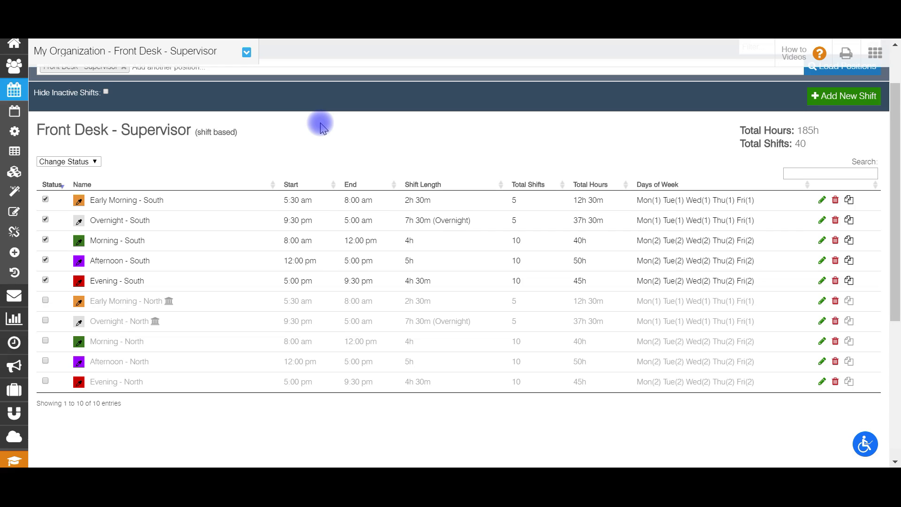
Add the Fitness Attendant position to the selection and load its shift templates together with those of Front Desk - Supervisor.
{"action": "scroll", "coordinate": [894, 188], "scroll_direction": "up", "scroll_amount": 1}
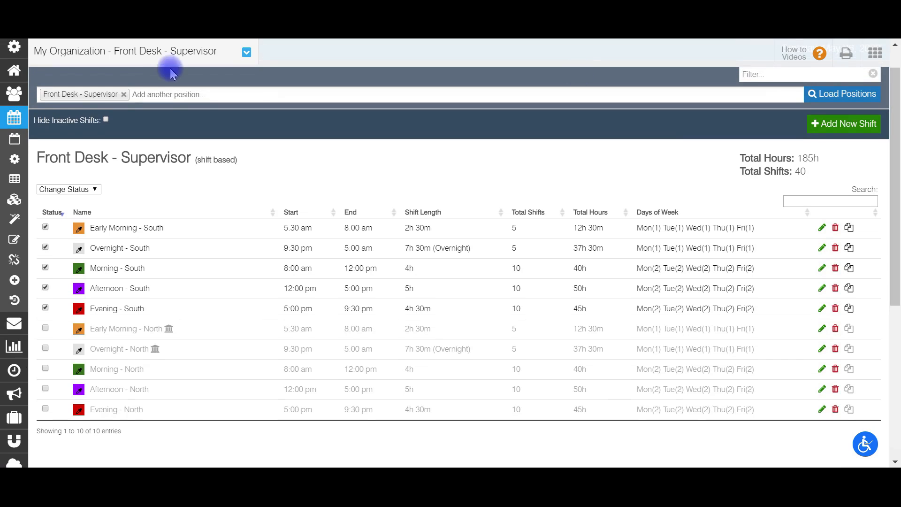
{"action": "left_click", "coordinate": [169, 94]}
{"action": "left_click", "coordinate": [133, 166]}
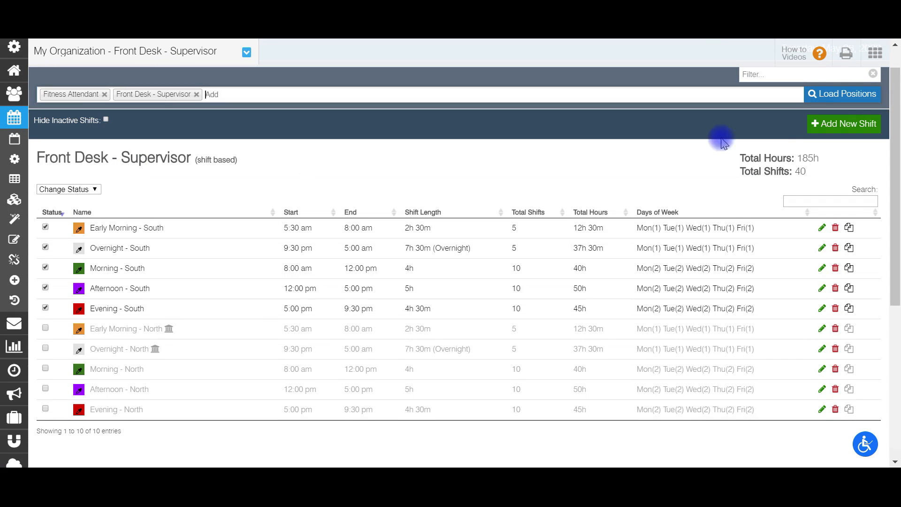
{"action": "left_click", "coordinate": [868, 94]}
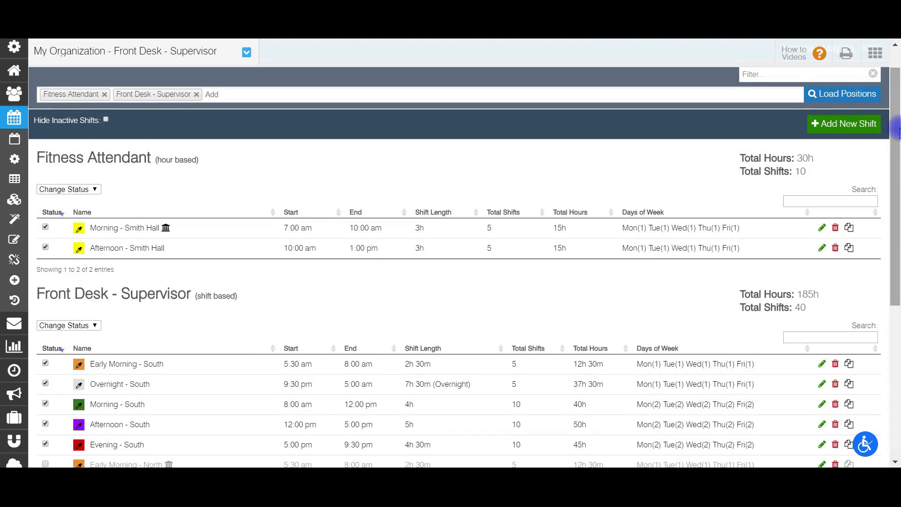
{"action": "left_click_drag", "start_coordinate": [899, 128], "coordinate": [898, 134]}
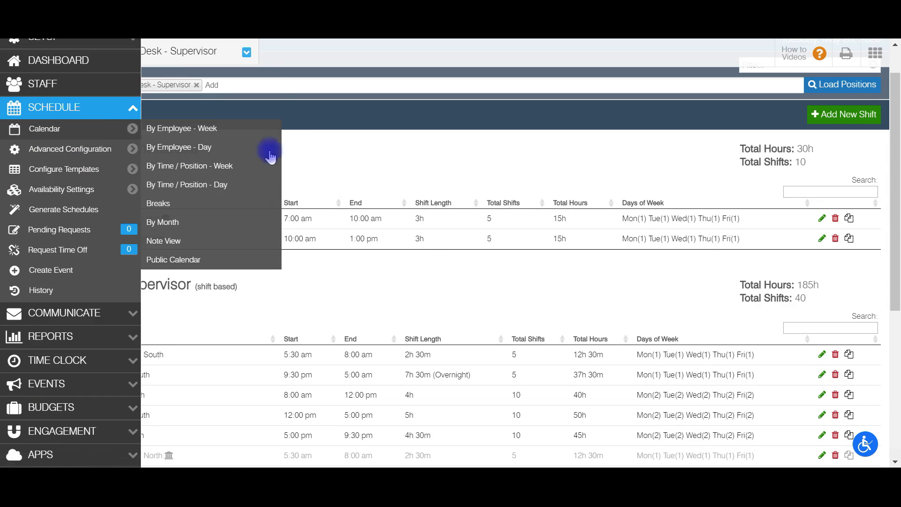
{"action": "scroll", "coordinate": [341, 164], "scroll_direction": "up", "scroll_amount": 1}
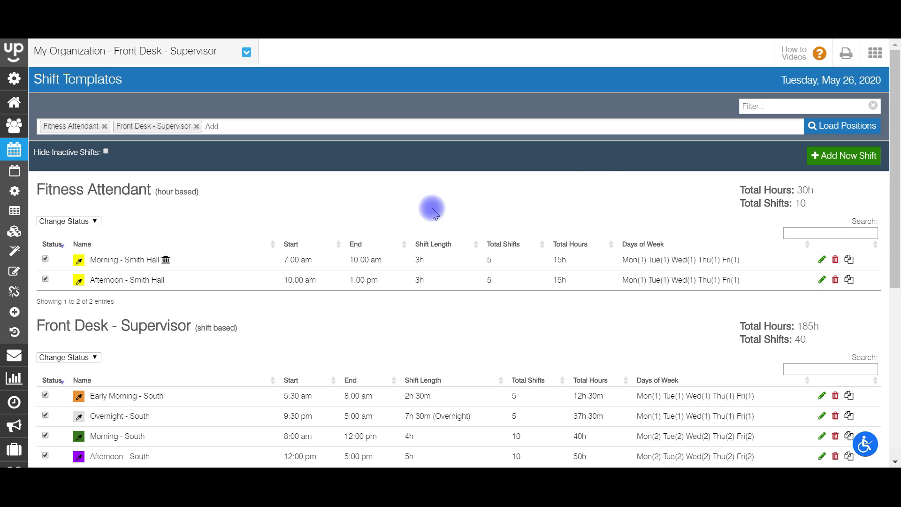
{"action": "scroll", "coordinate": [409, 151], "scroll_direction": "down", "scroll_amount": 5}
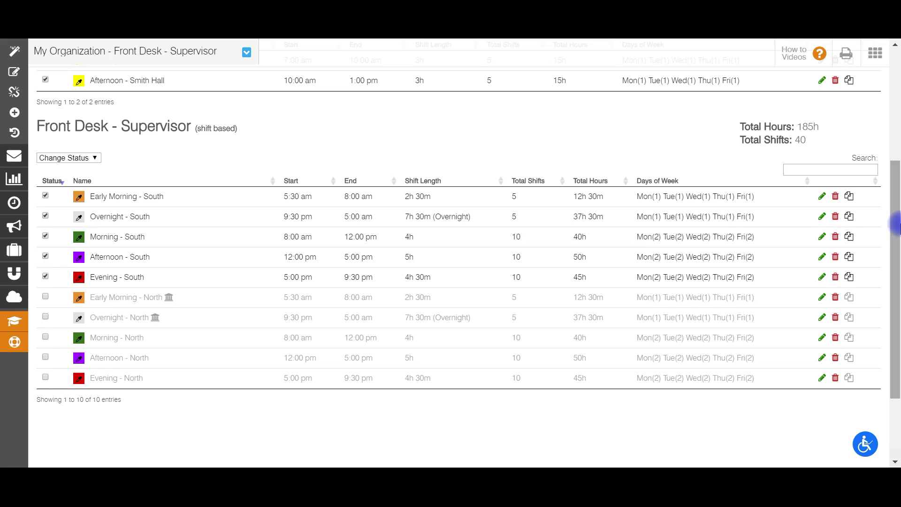
{"action": "scroll", "coordinate": [538, 156], "scroll_direction": "up", "scroll_amount": 5}
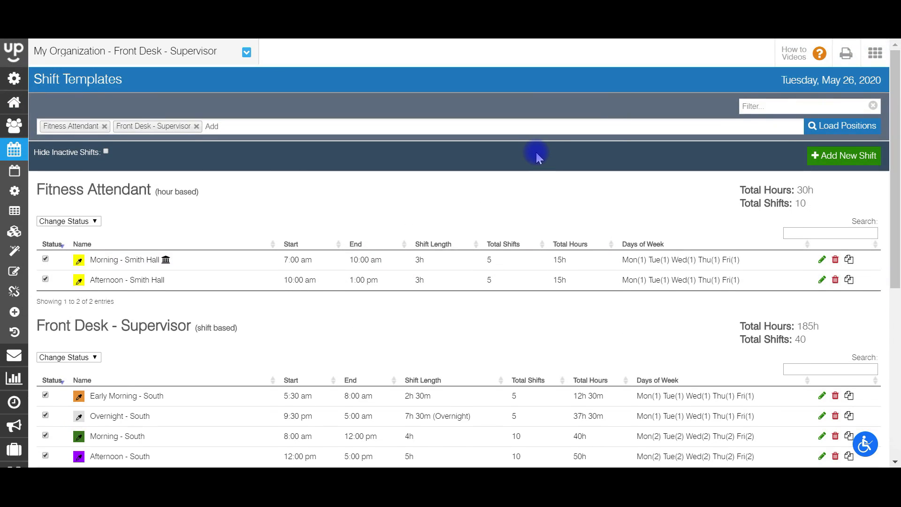
Return to schedule generation and choose Front Desk - Supervisor as the position to generate.
{"action": "mouse_move", "coordinate": [58, 193]}
{"action": "mouse_move", "coordinate": [2, 238]}
{"action": "left_click", "coordinate": [61, 250]}
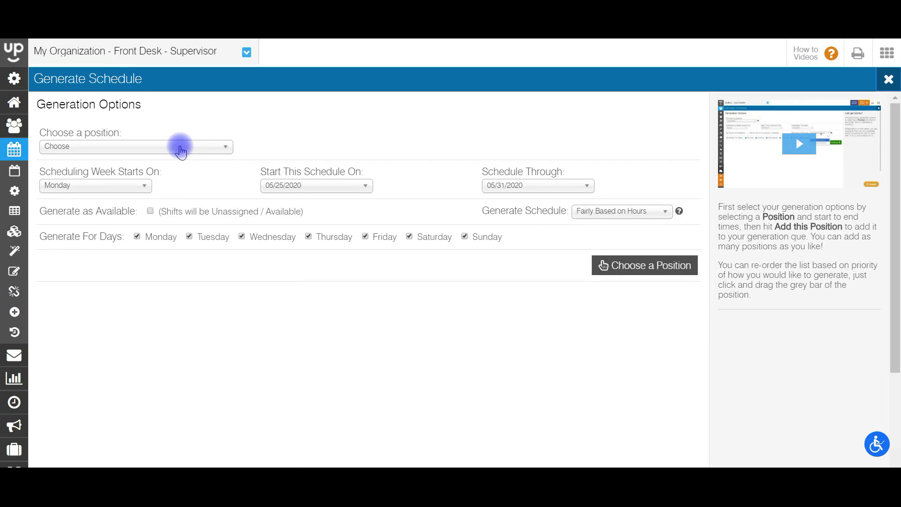
{"action": "left_click", "coordinate": [181, 149]}
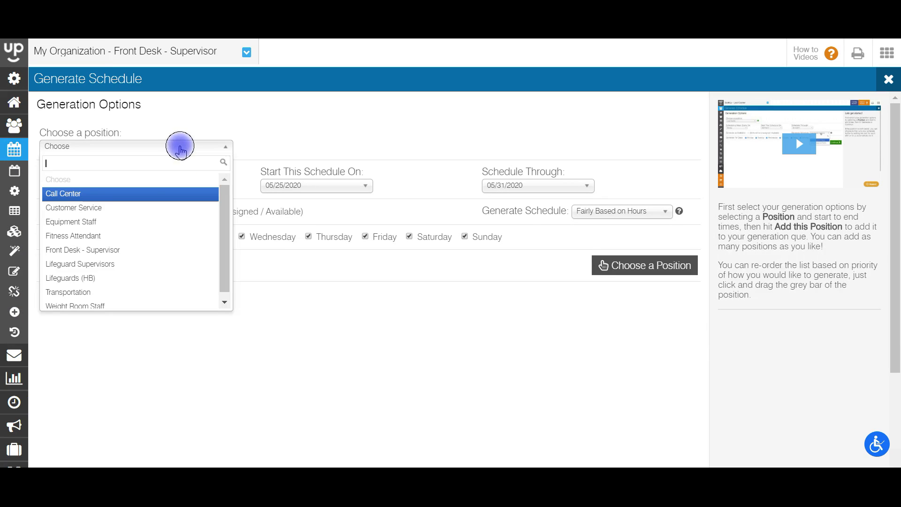
{"action": "left_click", "coordinate": [119, 253]}
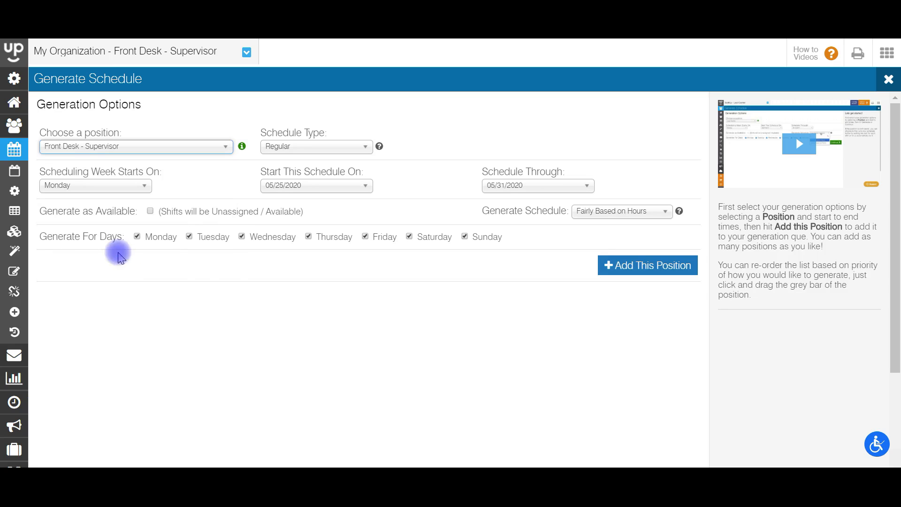
Check which schedule types are available for the Front Desk - Supervisor position.
{"action": "left_click", "coordinate": [293, 149]}
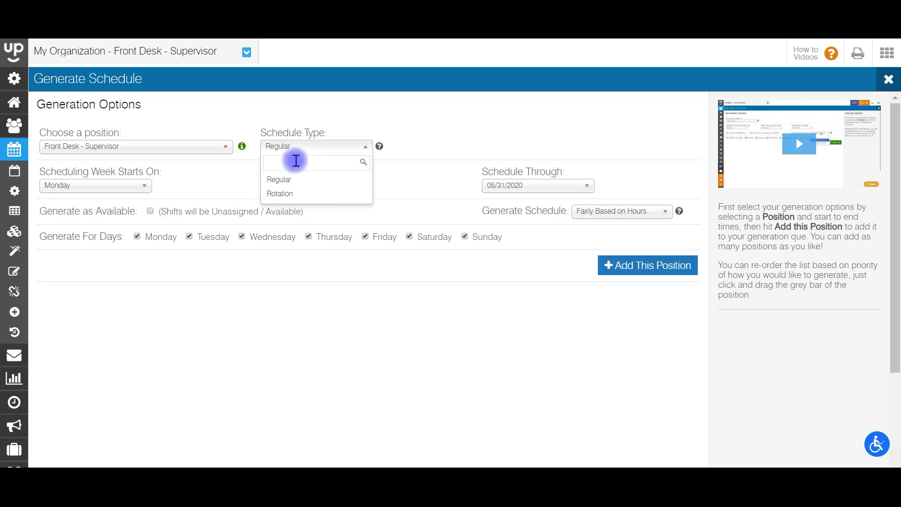
{"action": "left_click", "coordinate": [287, 121]}
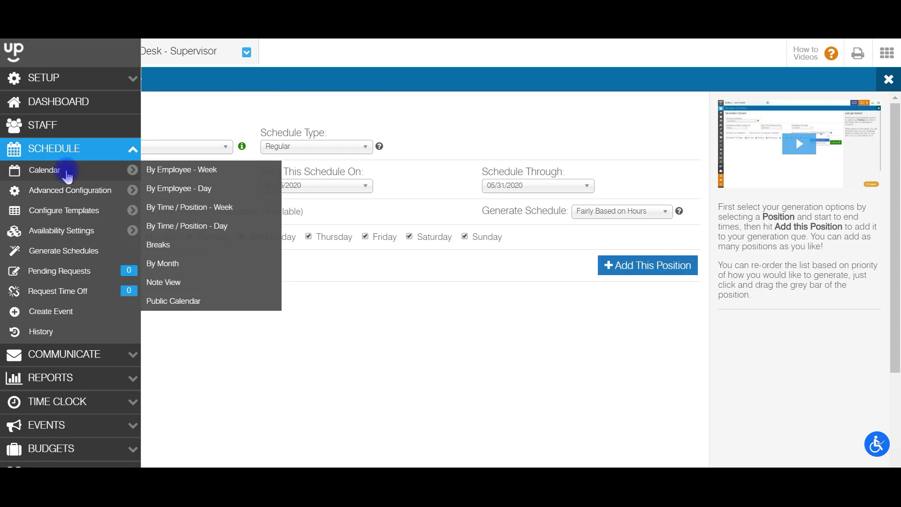
{"action": "mouse_move", "coordinate": [71, 211]}
{"action": "mouse_move", "coordinate": [125, 191]}
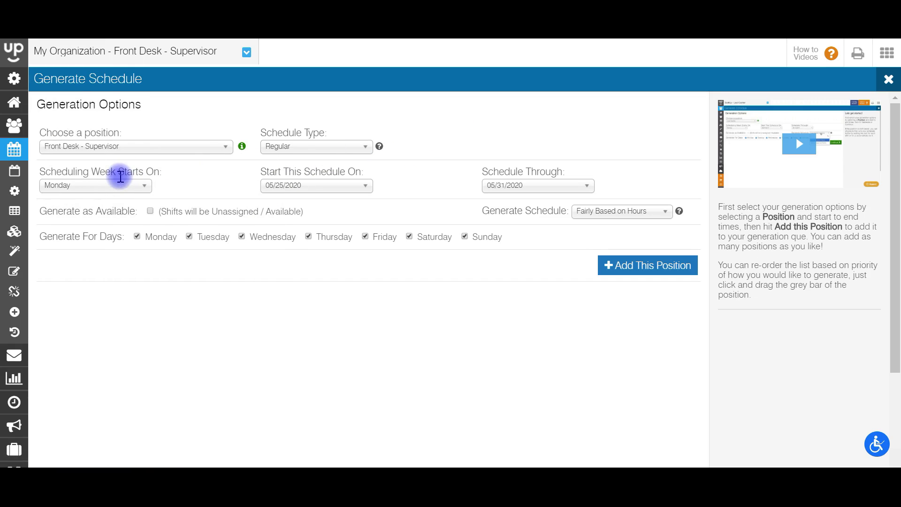
Set the scheduling week to start on Monday, with the schedule starting on 05/25/2020 and running through 05/31/2020.
{"action": "left_click", "coordinate": [99, 192]}
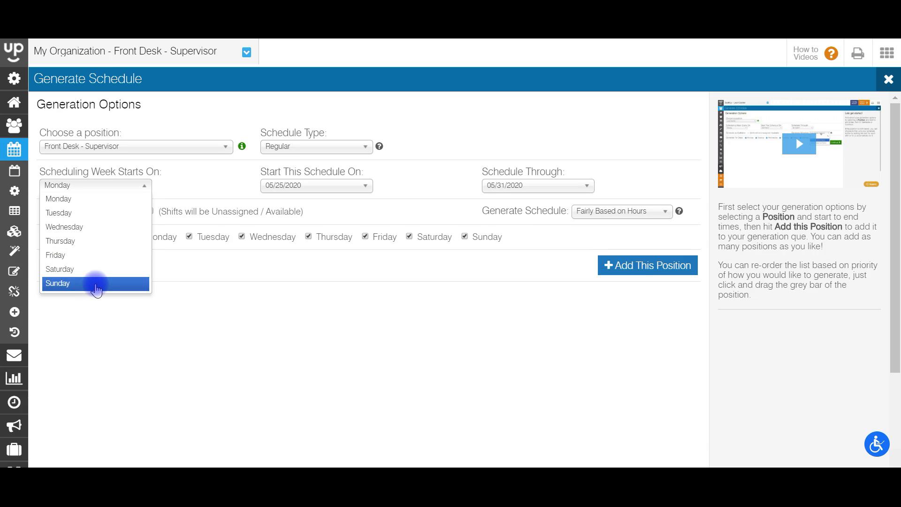
{"action": "left_click", "coordinate": [81, 201]}
{"action": "left_click", "coordinate": [287, 186]}
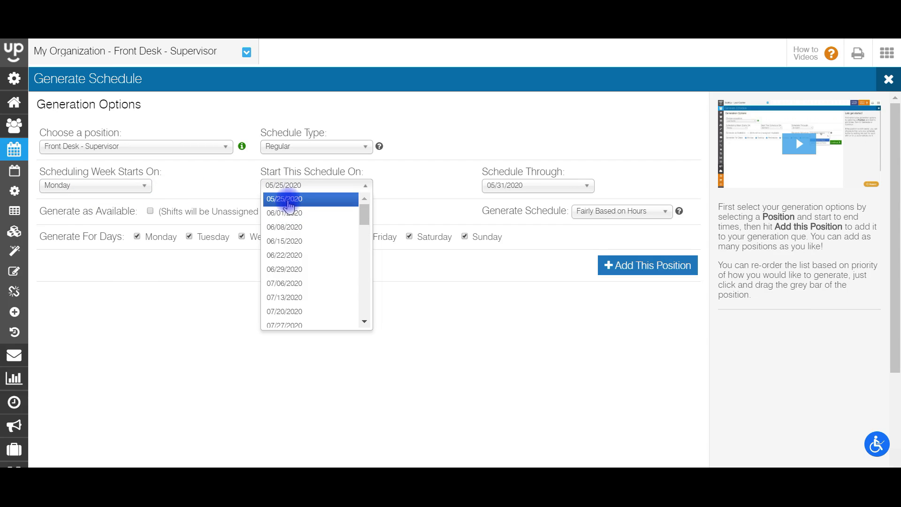
{"action": "left_click", "coordinate": [290, 204]}
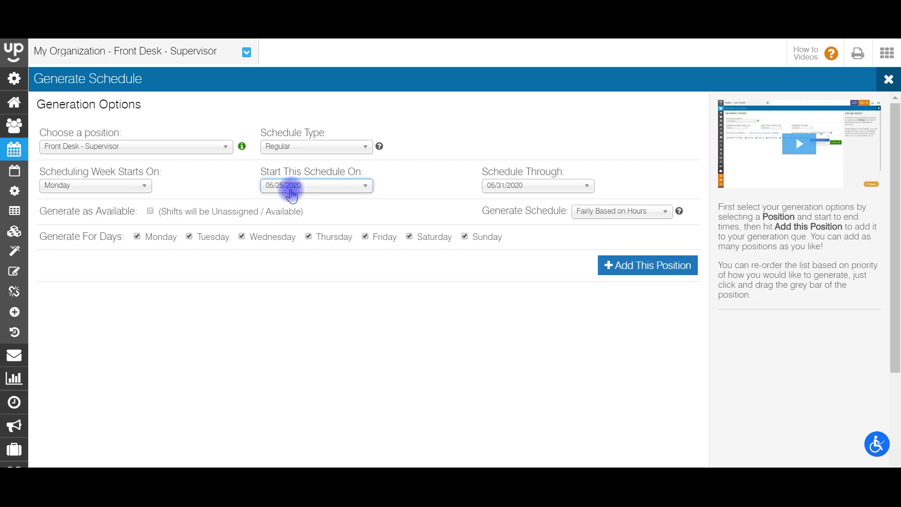
{"action": "left_click", "coordinate": [566, 185]}
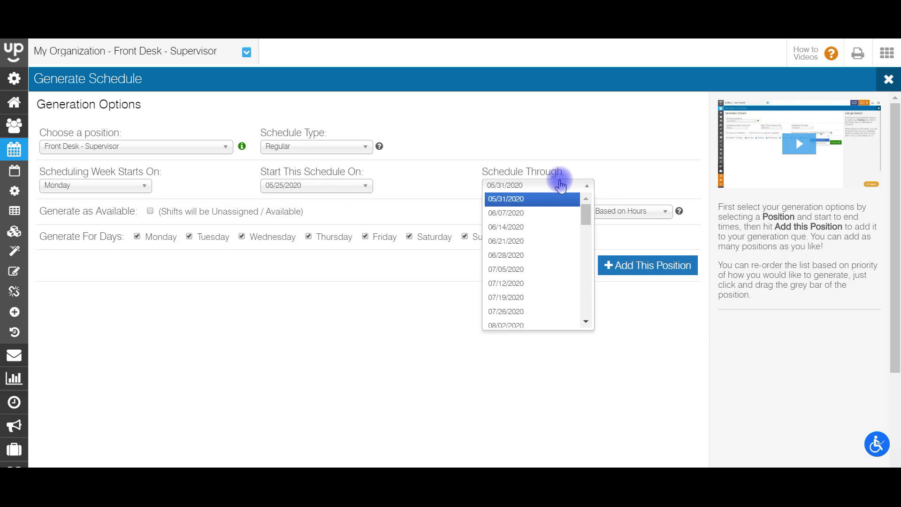
{"action": "left_click", "coordinate": [522, 204]}
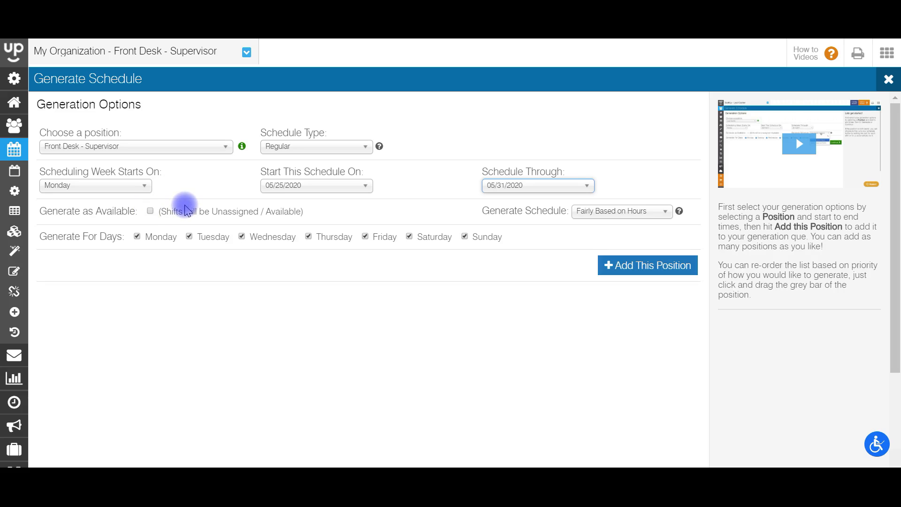
Check which methods are available for distributing shifts when generating the schedule.
{"action": "left_click", "coordinate": [609, 216]}
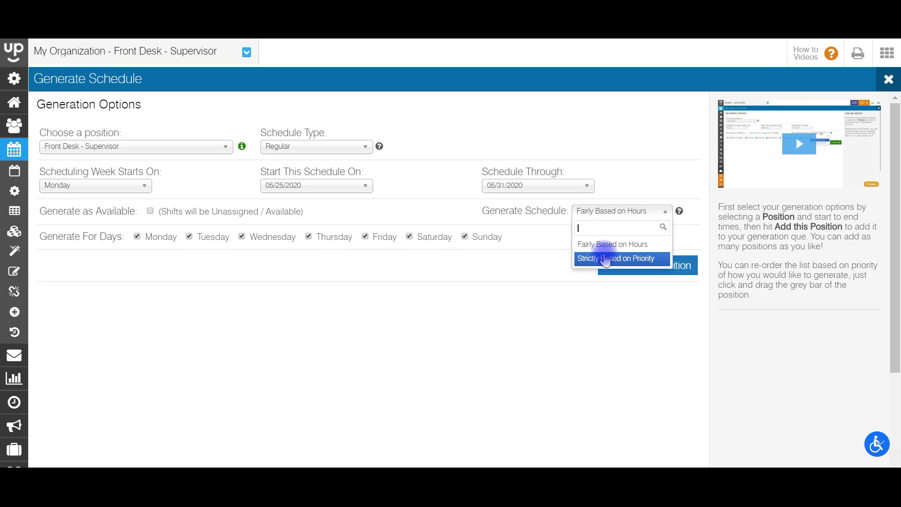
{"action": "left_click", "coordinate": [402, 157]}
Exclude Saturday and Sunday from the generation days and add the Front Desk - Supervisor position to the queue.
{"action": "mouse_move", "coordinate": [114, 241]}
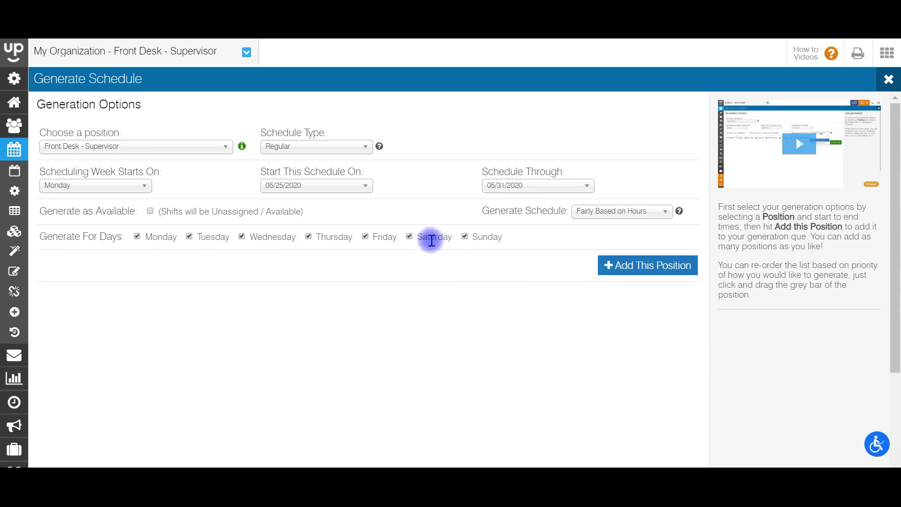
{"action": "left_click", "coordinate": [410, 237]}
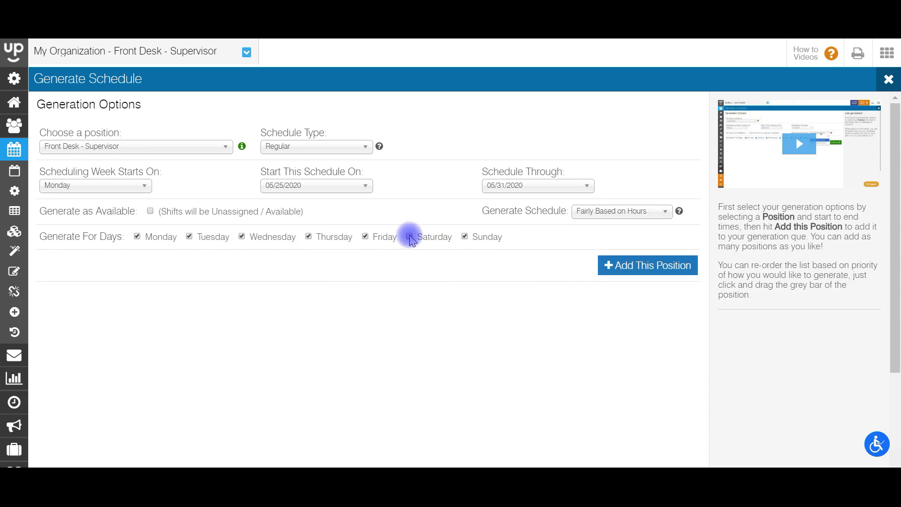
{"action": "left_click", "coordinate": [465, 236]}
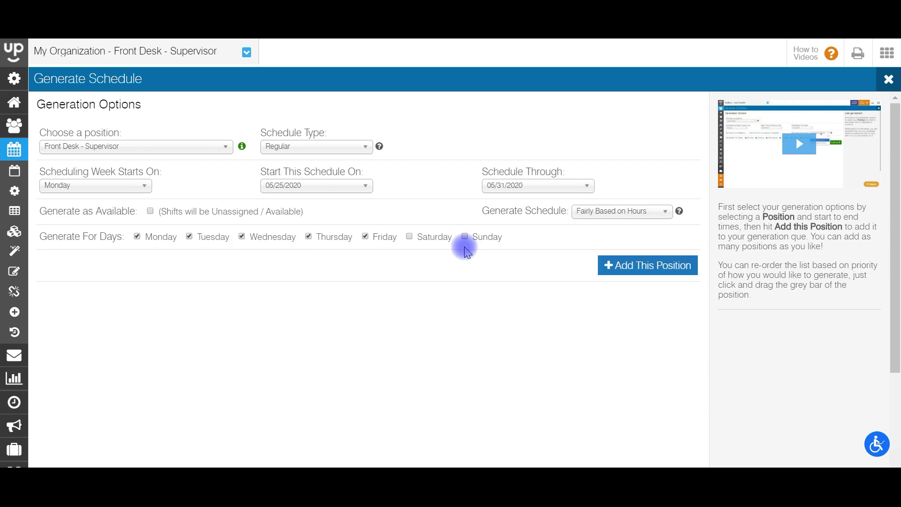
{"action": "left_click", "coordinate": [652, 266]}
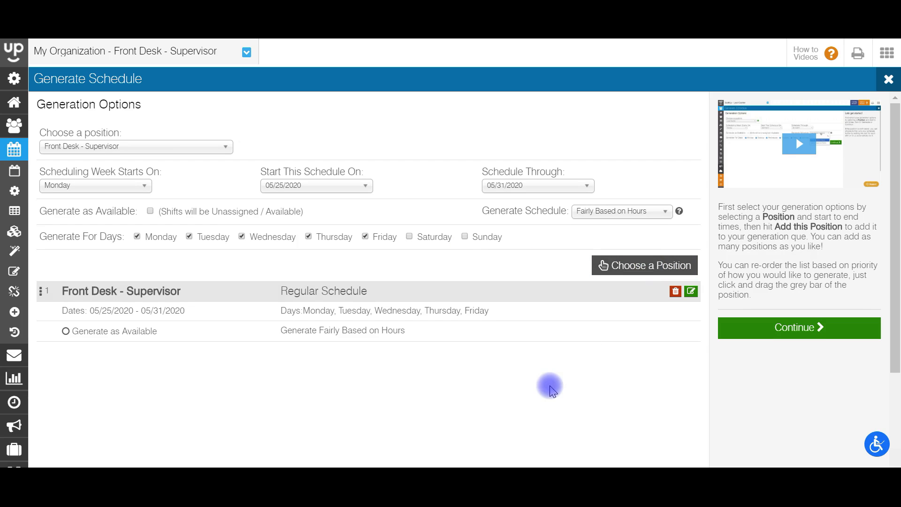
Choose Fitness Attendant as the next position and set its scheduling week to start on Monday.
{"action": "left_click", "coordinate": [182, 147]}
{"action": "left_click", "coordinate": [166, 239]}
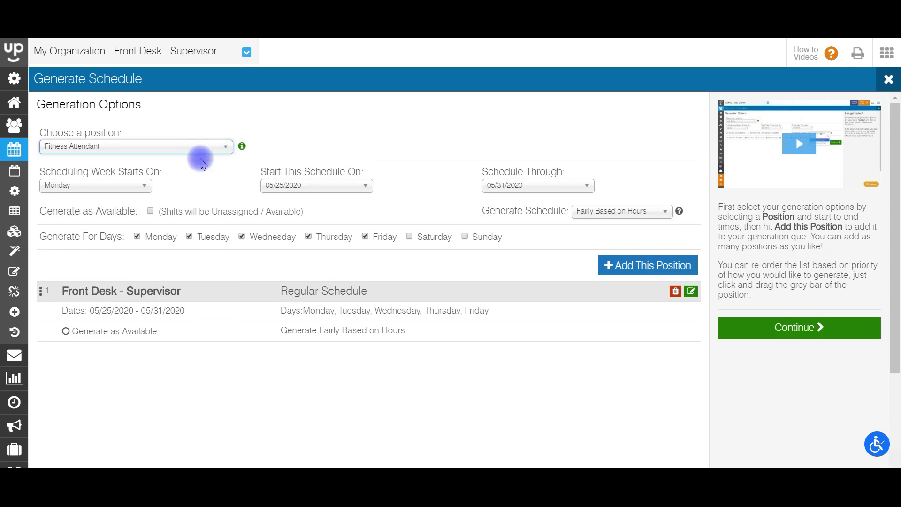
{"action": "mouse_move", "coordinate": [240, 154]}
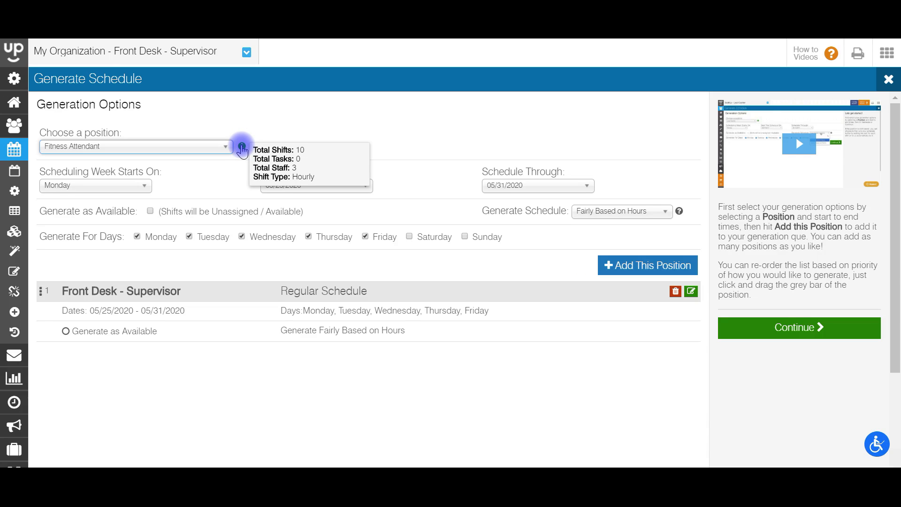
{"action": "left_click", "coordinate": [128, 189]}
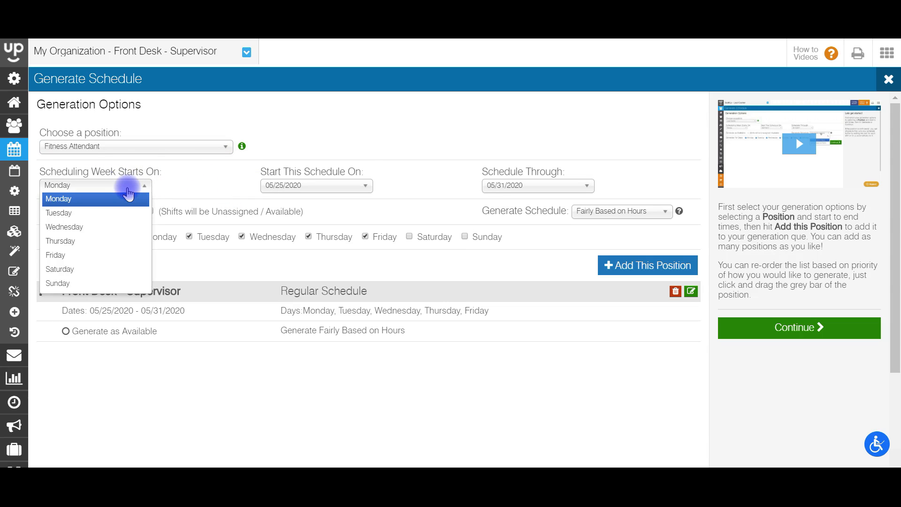
{"action": "left_click", "coordinate": [330, 149]}
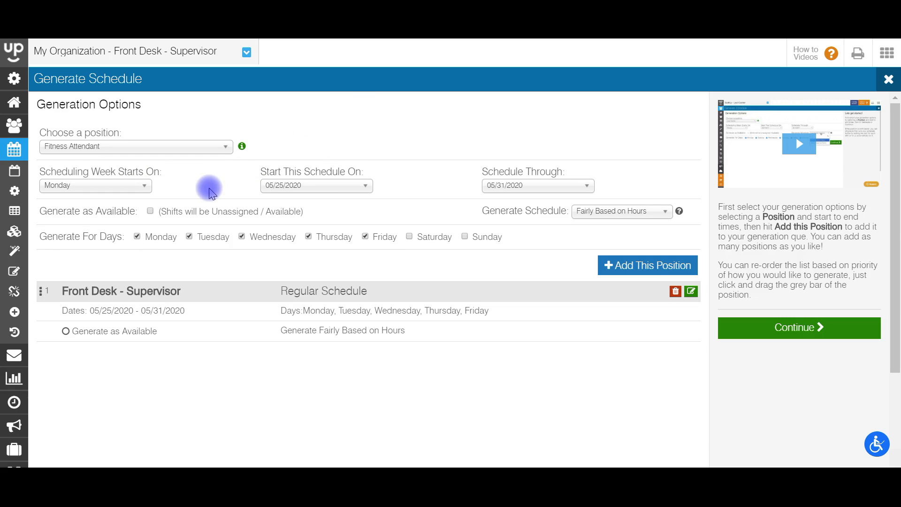
{"action": "left_click", "coordinate": [101, 185]}
{"action": "left_click", "coordinate": [98, 199]}
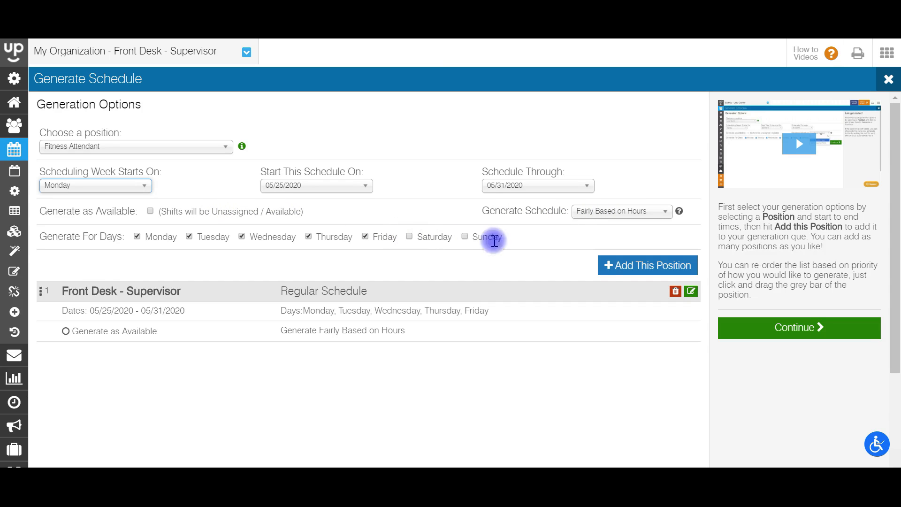
Add the Fitness Attendant position to the generation queue, placed after Front Desk - Supervisor.
{"action": "left_click", "coordinate": [608, 264]}
{"action": "left_click_drag", "start_coordinate": [898, 202], "coordinate": [897, 178]}
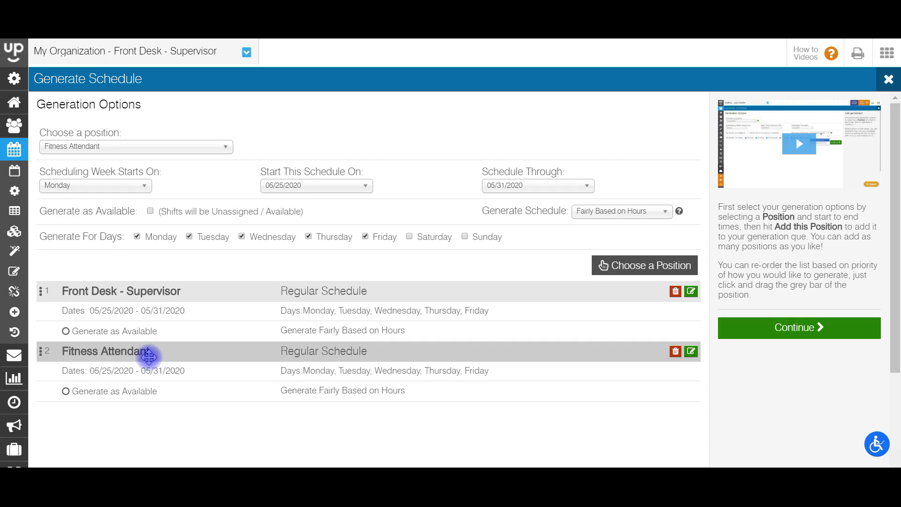
{"action": "left_click_drag", "start_coordinate": [150, 354], "coordinate": [166, 388]}
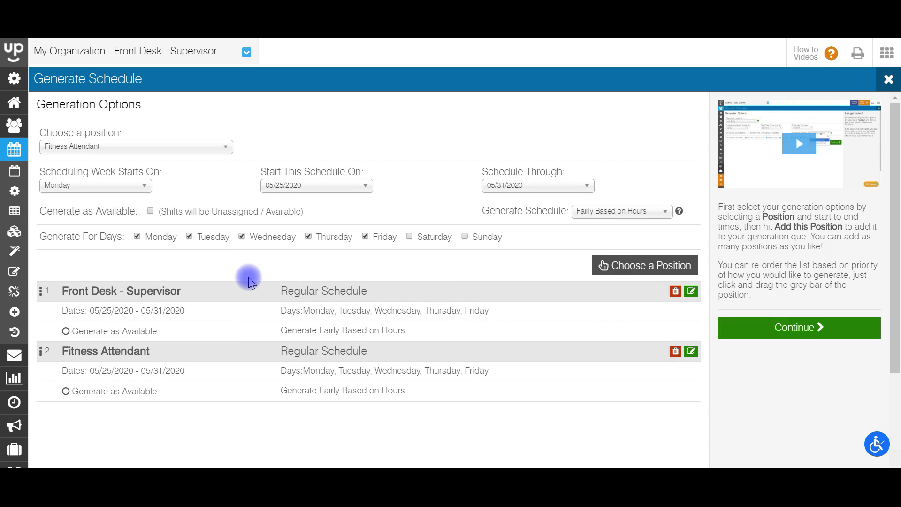
Auto-generate the schedules for the queued positions and go to the calendar.
{"action": "left_click", "coordinate": [781, 331]}
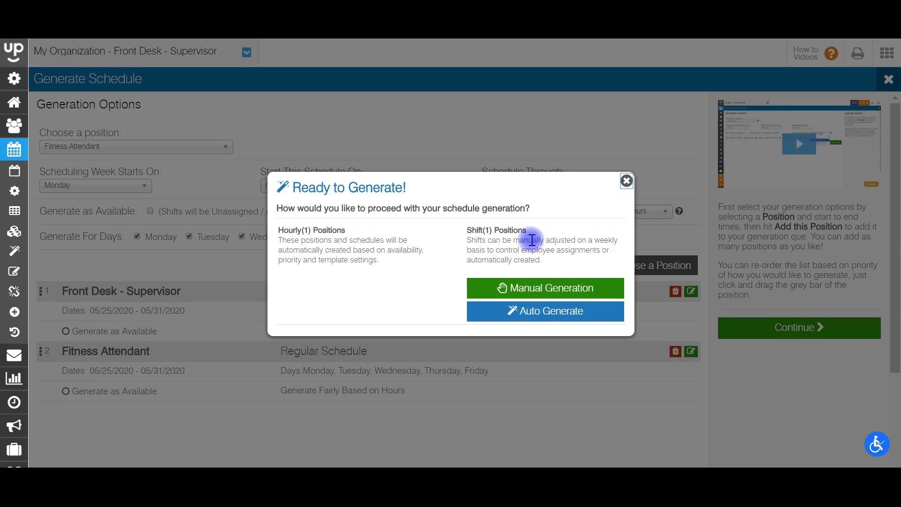
{"action": "left_click", "coordinate": [542, 312]}
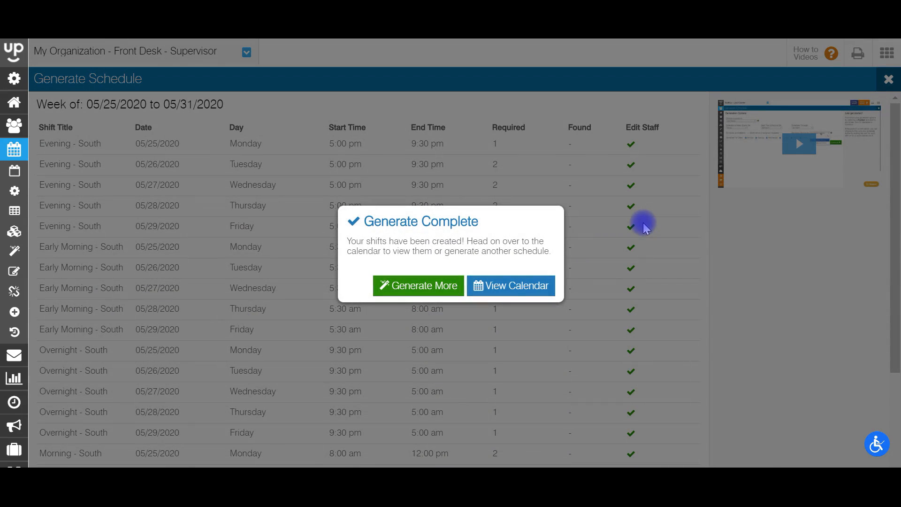
{"action": "left_click", "coordinate": [495, 292]}
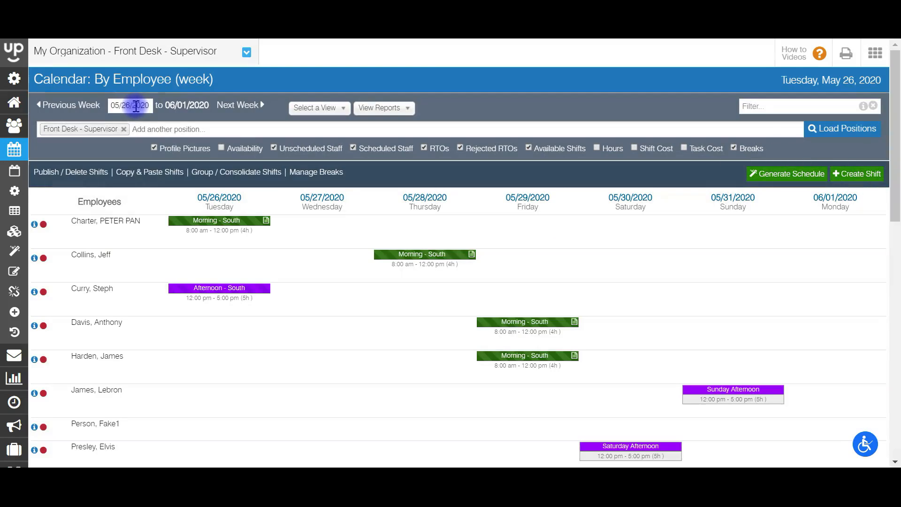
Display the week starting 05/25/2020 with Fitness Attendant added to the loaded positions, and review the assigned and available shifts.
{"action": "left_click", "coordinate": [136, 106]}
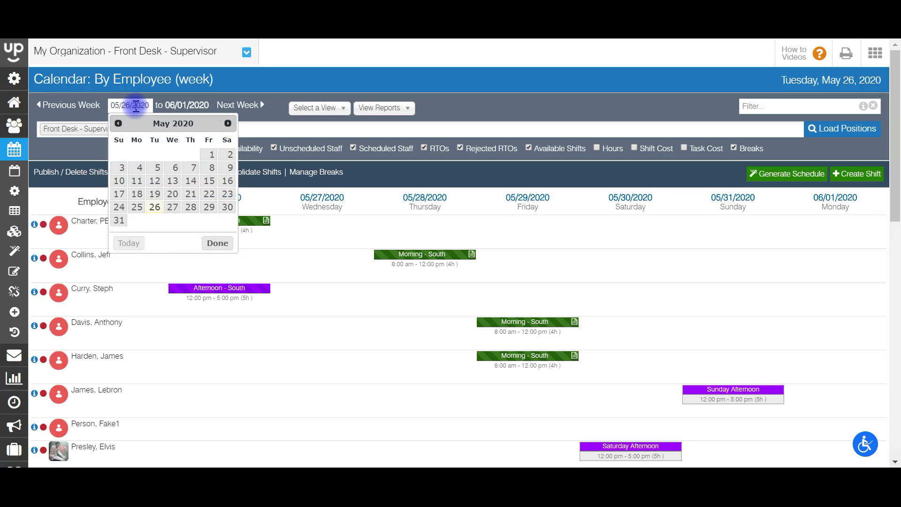
{"action": "left_click", "coordinate": [137, 208]}
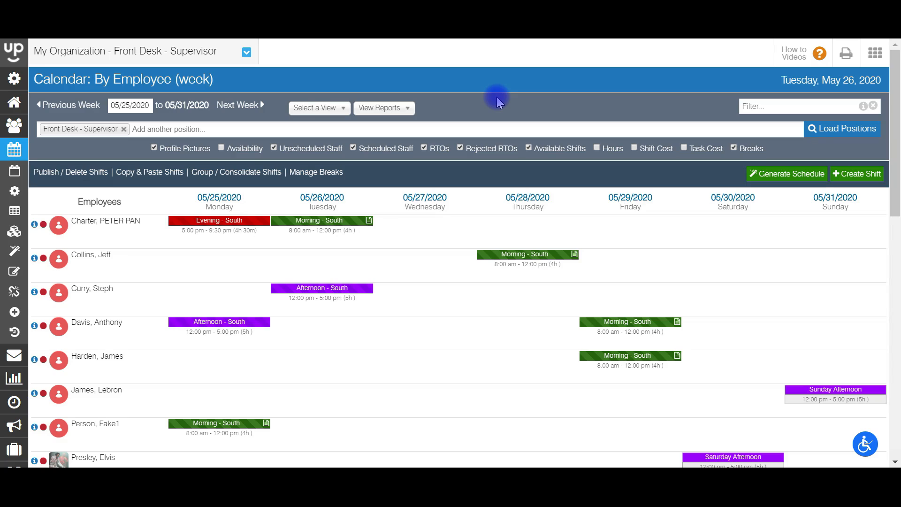
{"action": "left_click", "coordinate": [493, 128]}
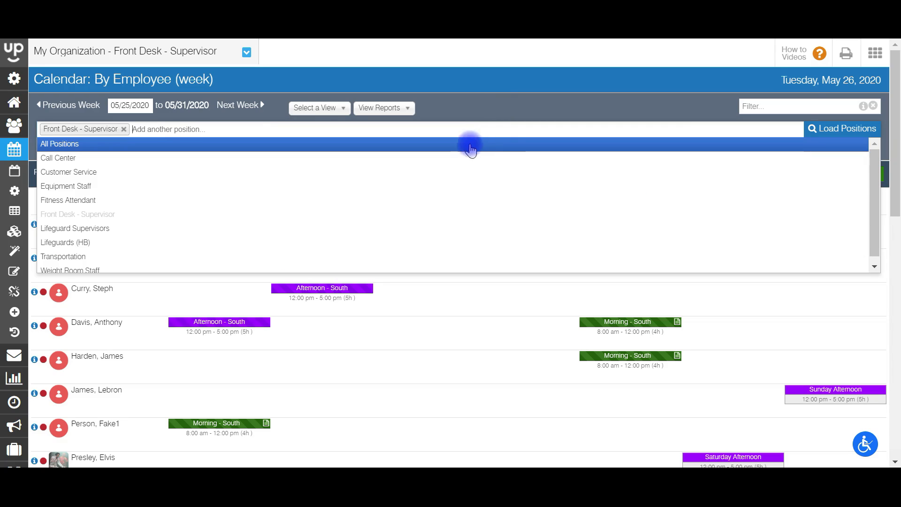
{"action": "left_click", "coordinate": [473, 206]}
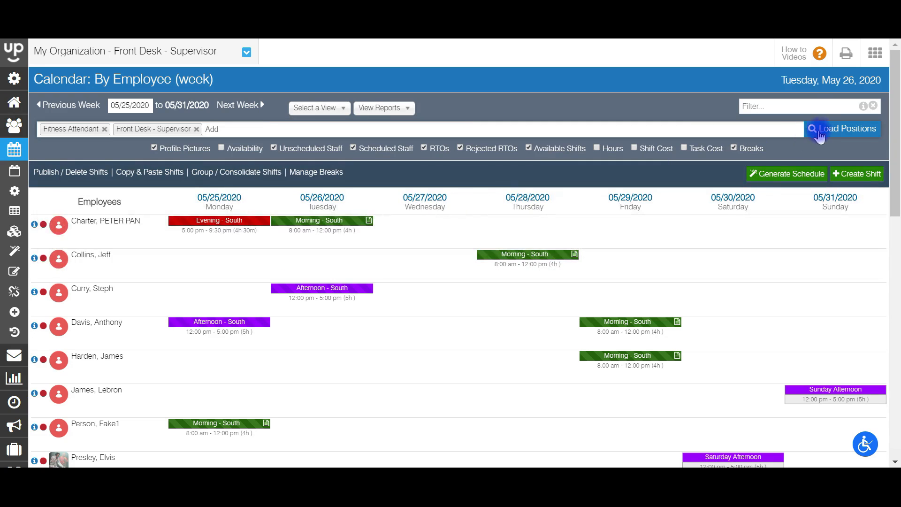
{"action": "left_click", "coordinate": [824, 132]}
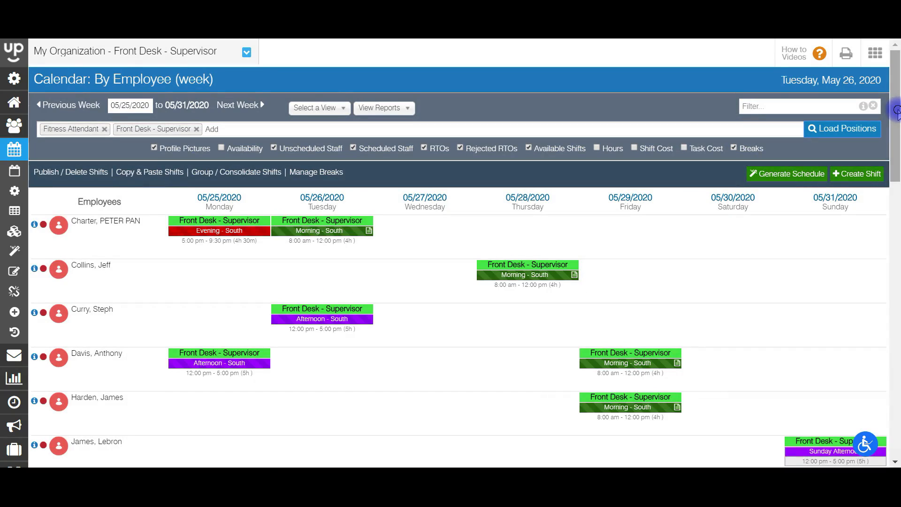
{"action": "left_click_drag", "start_coordinate": [898, 111], "coordinate": [896, 144]}
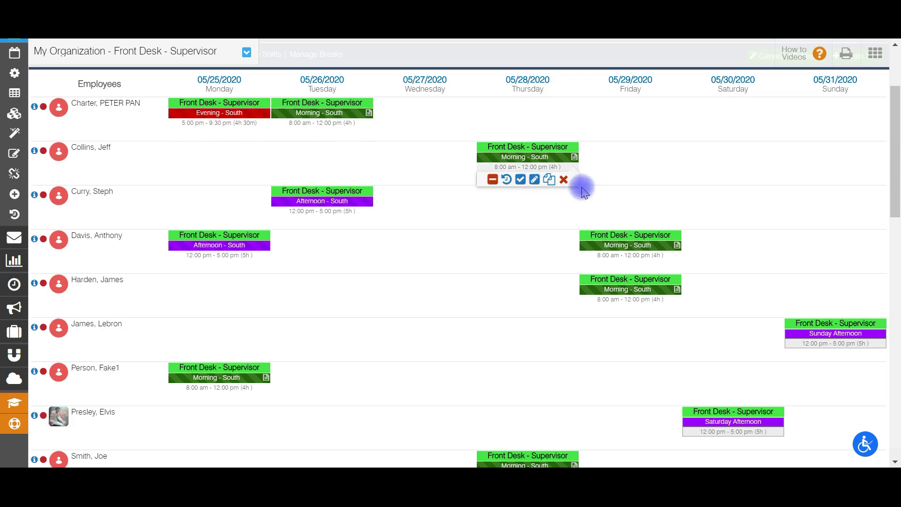
{"action": "left_click_drag", "start_coordinate": [898, 171], "coordinate": [898, 365]}
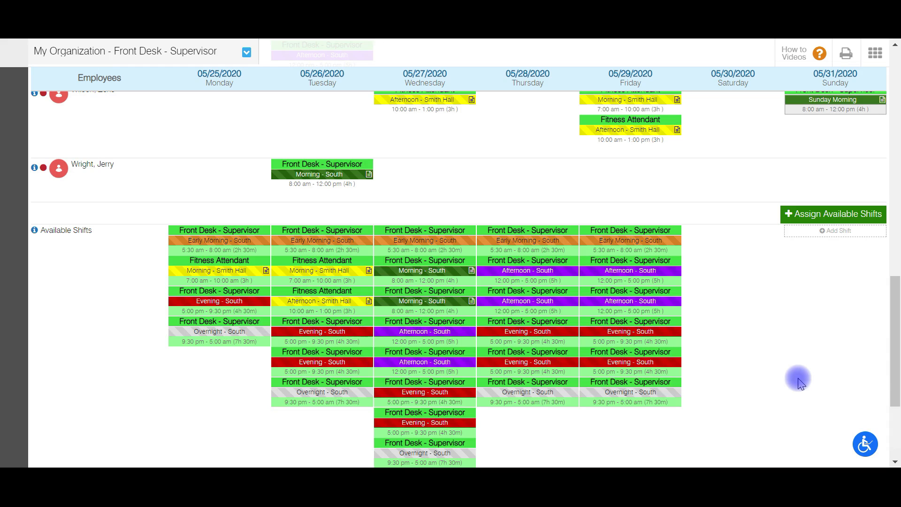
{"action": "left_click_drag", "start_coordinate": [895, 375], "coordinate": [896, 91]}
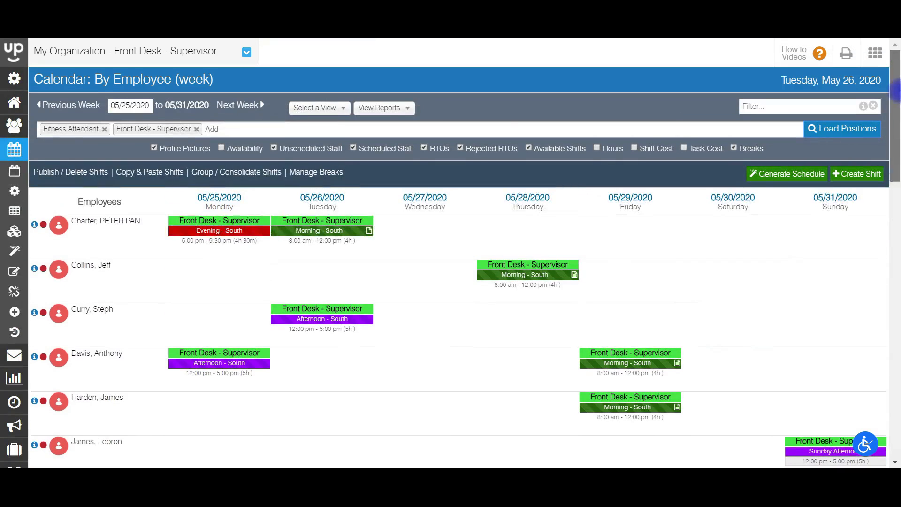
{"action": "left_click", "coordinate": [420, 203]}
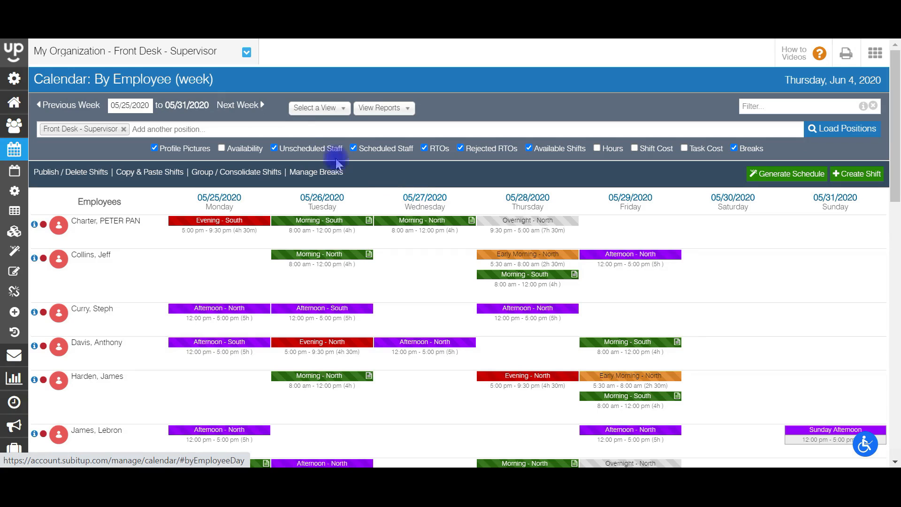
Load the weekly calendar for only the Fitness Attendant position, removing Front Desk - Supervisor.
{"action": "left_click", "coordinate": [292, 127]}
{"action": "left_click", "coordinate": [245, 200]}
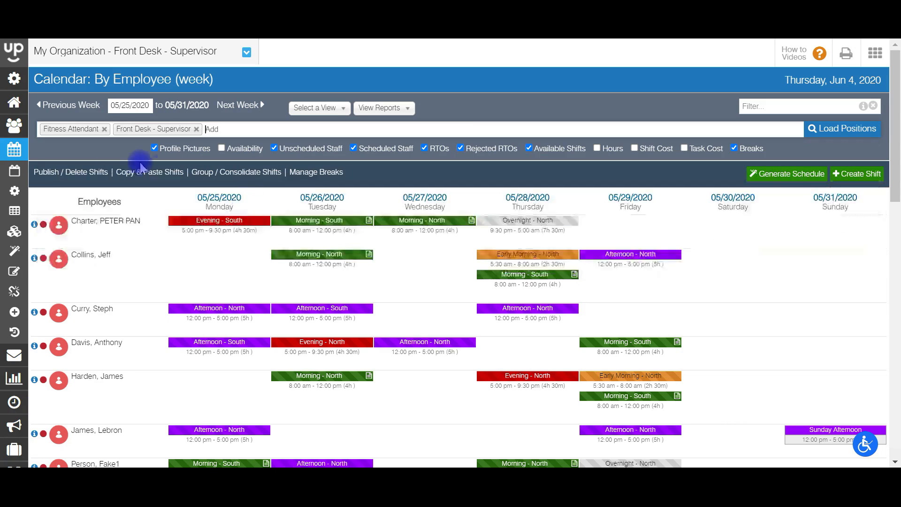
{"action": "left_click", "coordinate": [195, 129]}
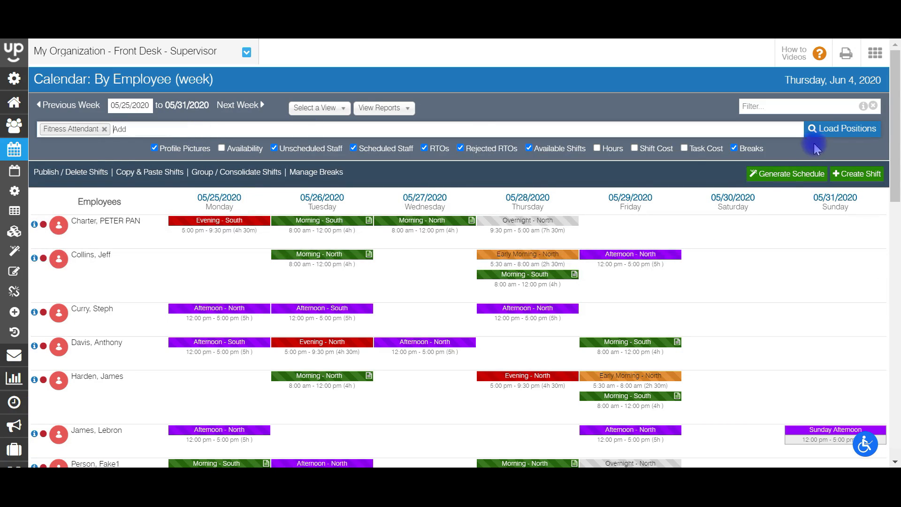
{"action": "left_click", "coordinate": [824, 129]}
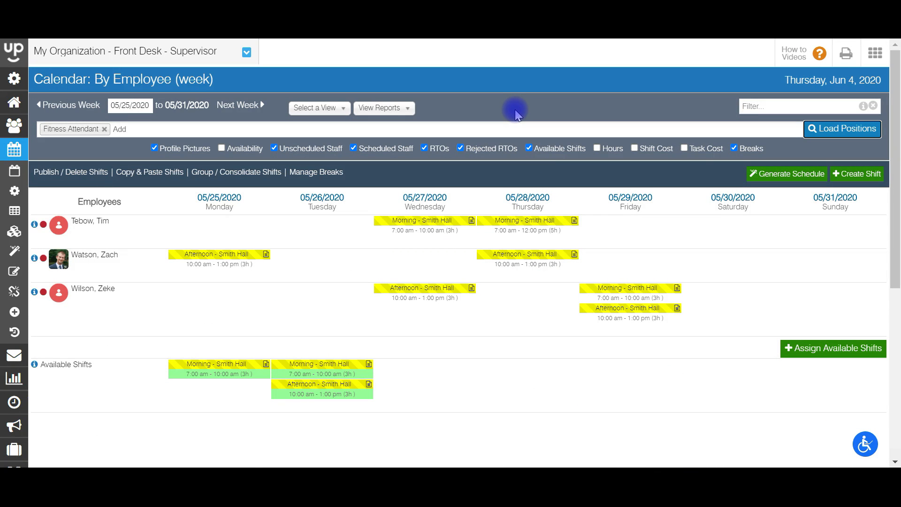
Show employee availability for Wednesday 05/27/2020 in the By Employee - Day view.
{"action": "left_click", "coordinate": [314, 108]}
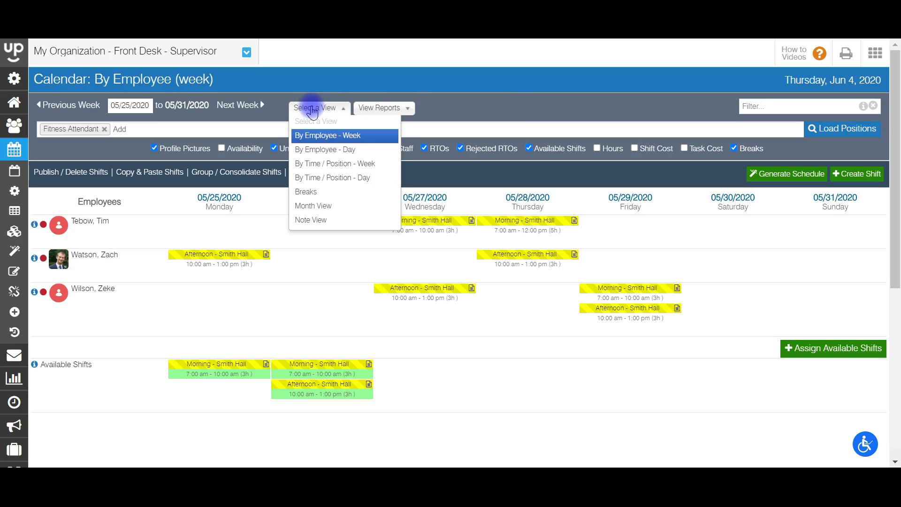
{"action": "left_click", "coordinate": [322, 150]}
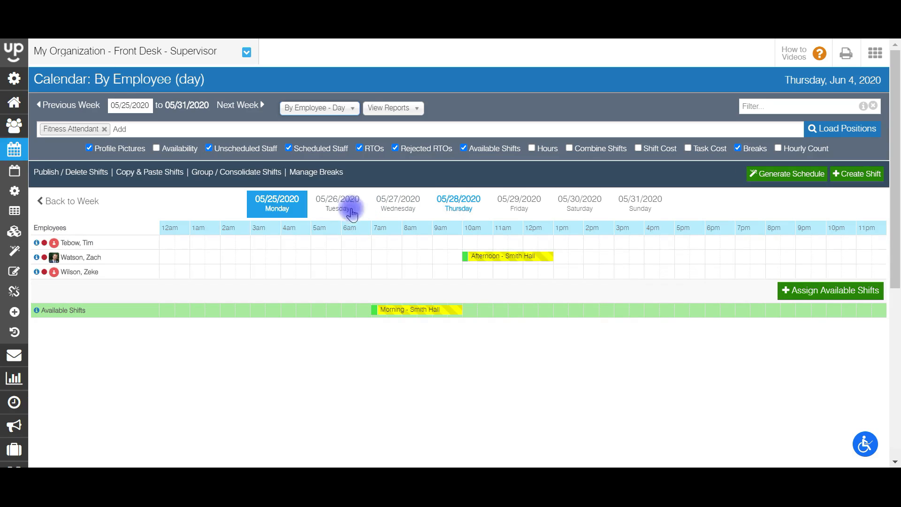
{"action": "left_click", "coordinate": [155, 149]}
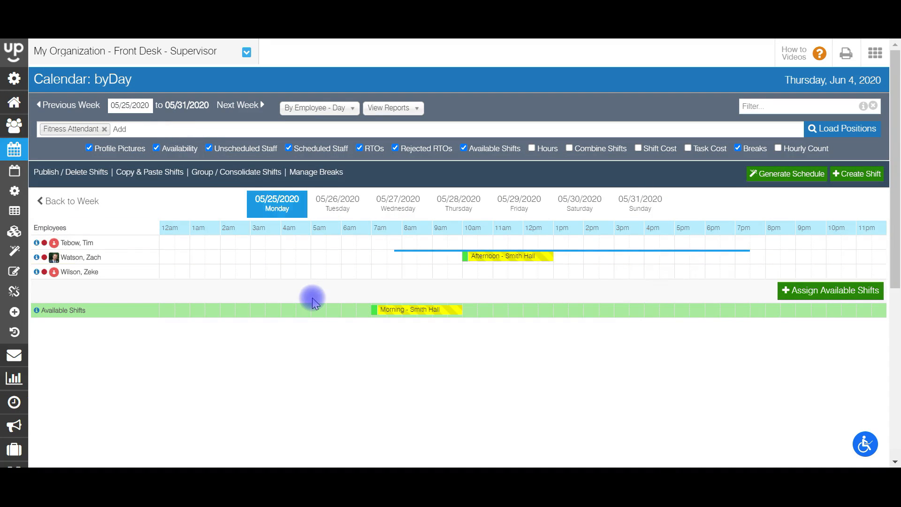
{"action": "left_click", "coordinate": [406, 212]}
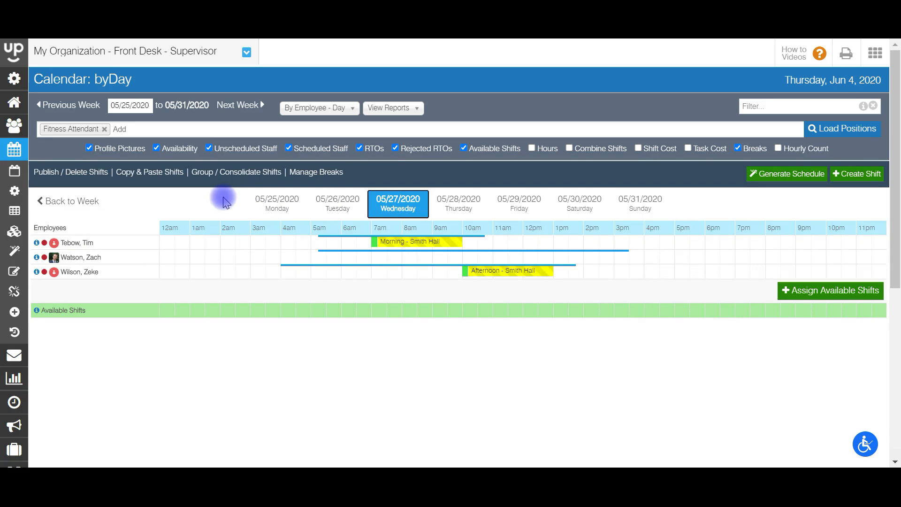
Change the start time of Wednesday's Morning - Smith Hall shift to 6 am and save the shift.
{"action": "mouse_move", "coordinate": [413, 240]}
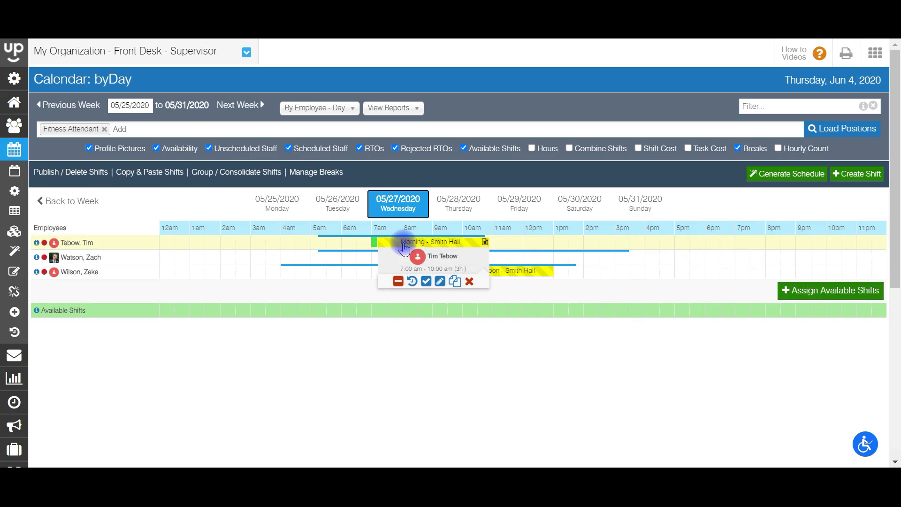
{"action": "mouse_move", "coordinate": [339, 242]}
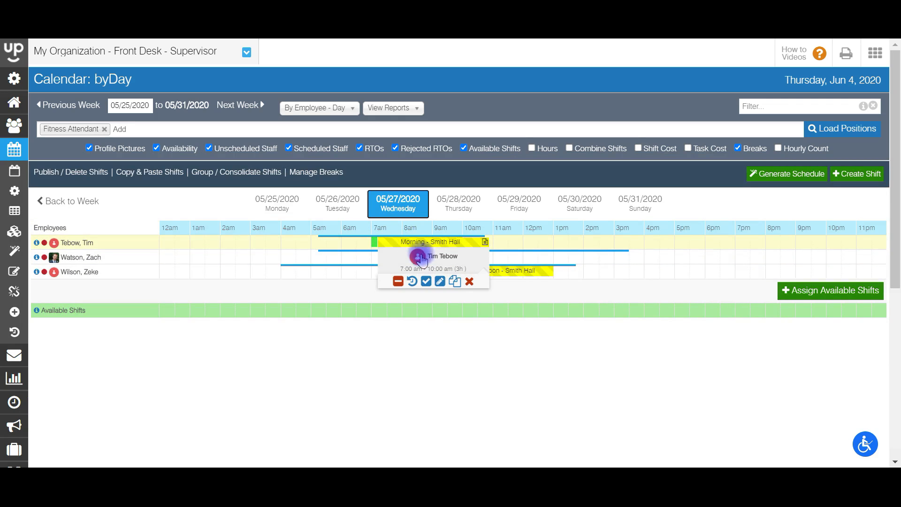
{"action": "left_click", "coordinate": [440, 281]}
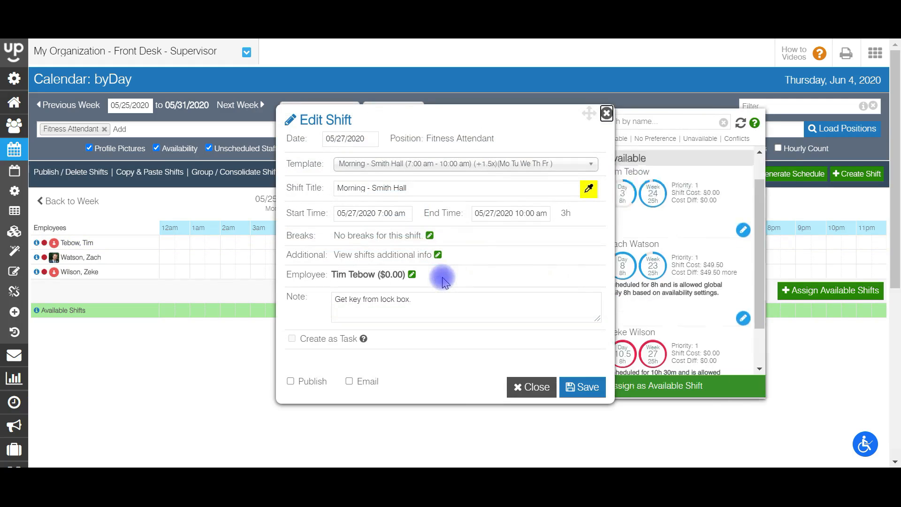
{"action": "left_click", "coordinate": [389, 214]}
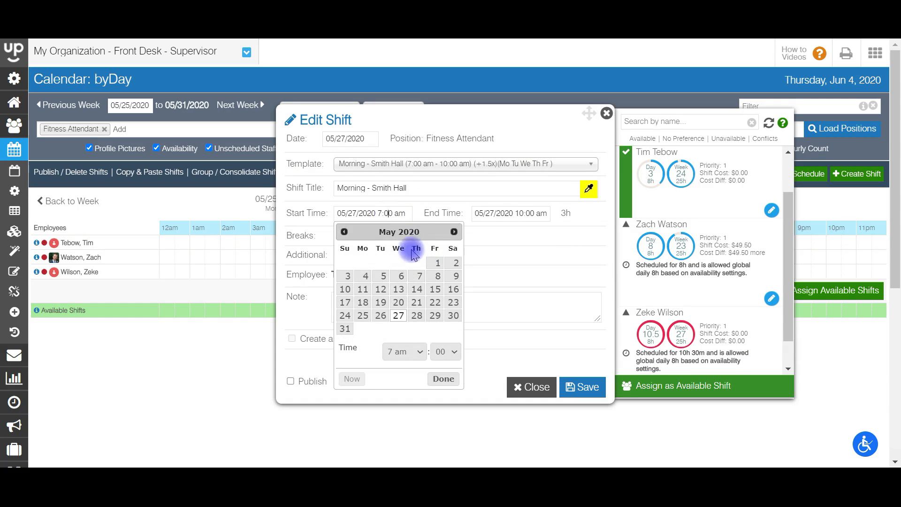
{"action": "left_click", "coordinate": [402, 351]}
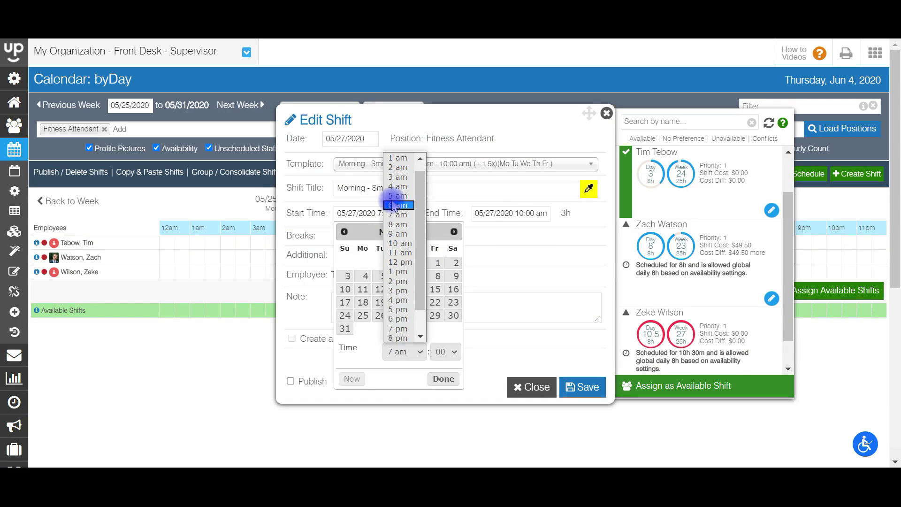
{"action": "left_click", "coordinate": [395, 206]}
{"action": "left_click", "coordinate": [438, 380]}
{"action": "left_click", "coordinate": [578, 392]}
{"action": "left_click", "coordinate": [582, 388]}
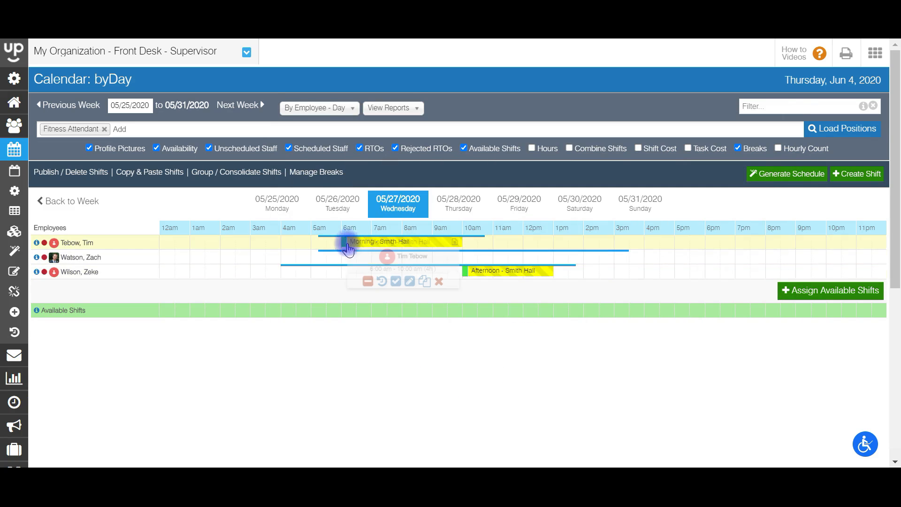
{"action": "left_click", "coordinate": [440, 202]}
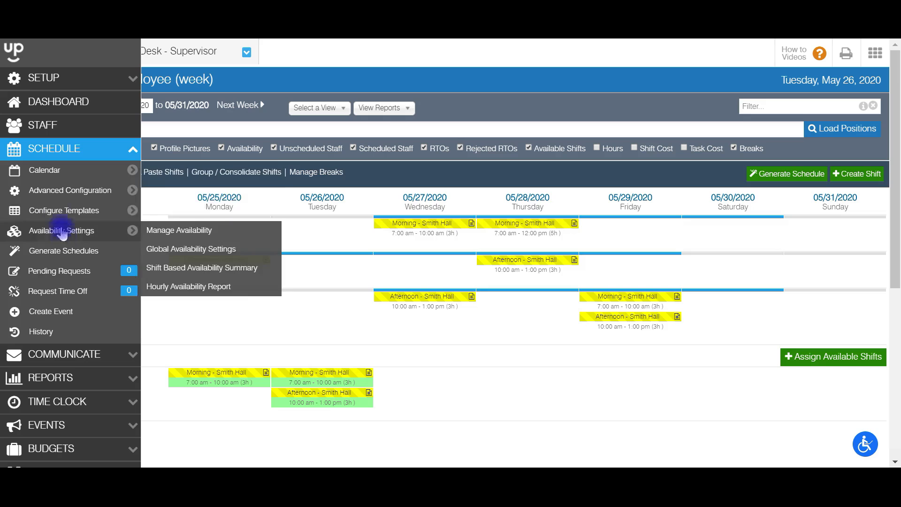
In the shift templates for Front Desk - Supervisor, deactivate the Early Morning, Overnight, Morning, Afternoon and Evening South shifts.
{"action": "mouse_move", "coordinate": [52, 180]}
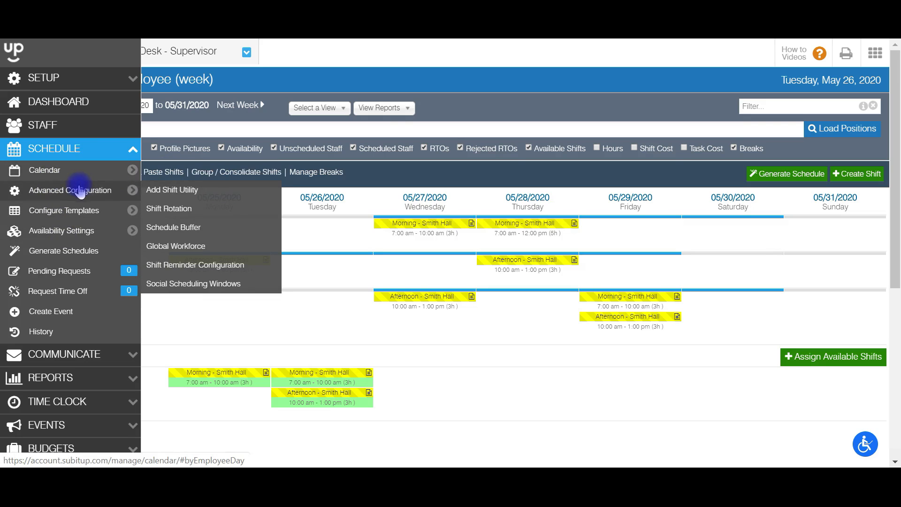
{"action": "mouse_move", "coordinate": [84, 204]}
{"action": "left_click", "coordinate": [174, 211]}
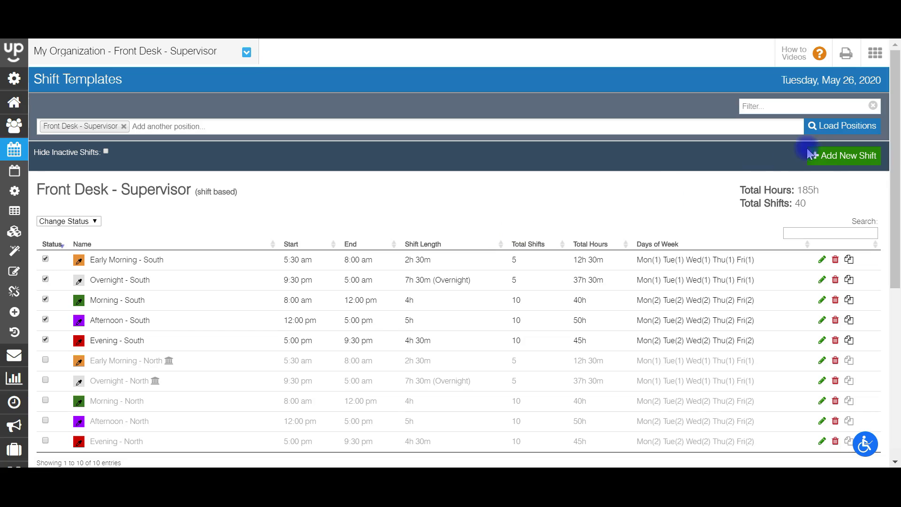
{"action": "left_click_drag", "start_coordinate": [898, 206], "coordinate": [898, 237]}
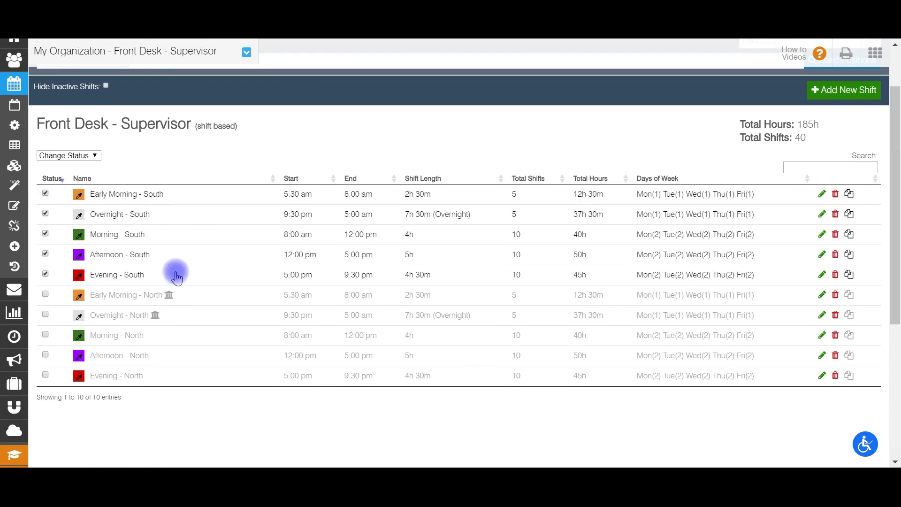
{"action": "left_click", "coordinate": [46, 194]}
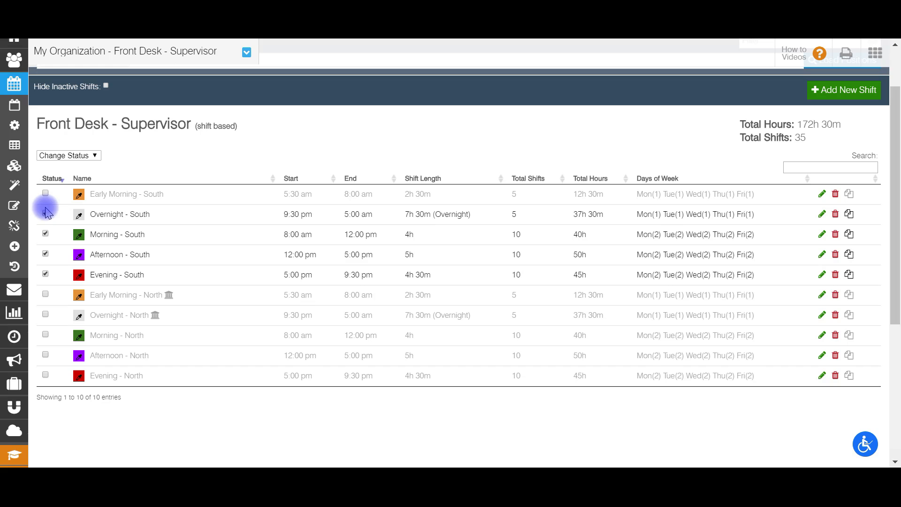
{"action": "left_click", "coordinate": [45, 234]}
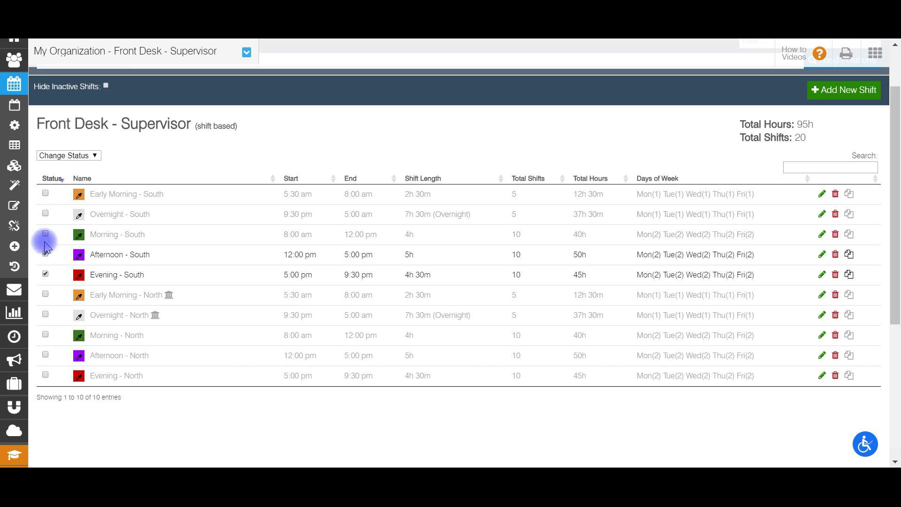
{"action": "left_click", "coordinate": [45, 254]}
{"action": "left_click", "coordinate": [45, 274]}
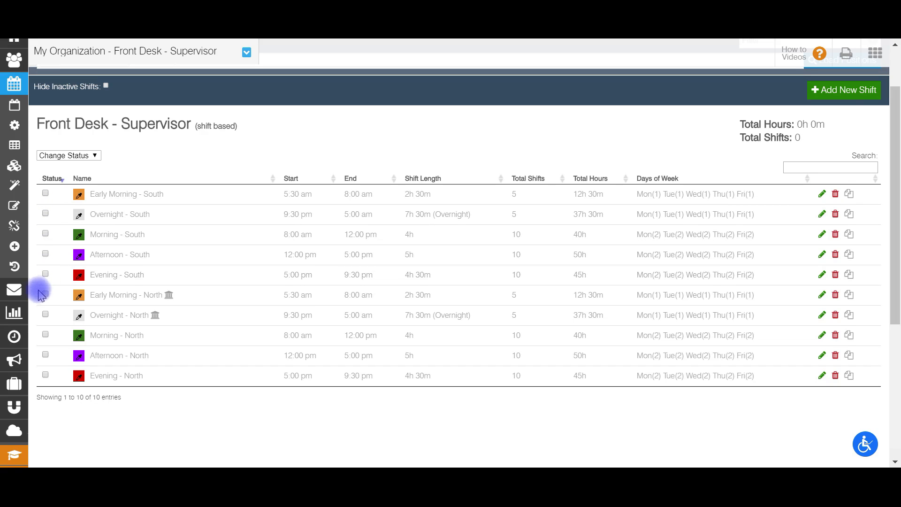
Activate the Early Morning, Overnight, Morning, Afternoon and Evening North shifts for Front Desk - Supervisor.
{"action": "left_click", "coordinate": [45, 295]}
{"action": "left_click", "coordinate": [45, 315]}
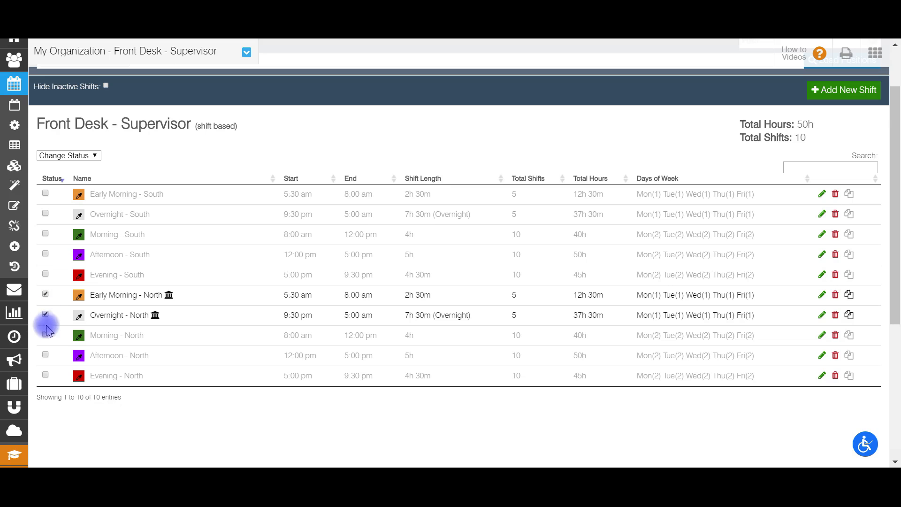
{"action": "left_click", "coordinate": [45, 334]}
{"action": "left_click", "coordinate": [46, 355]}
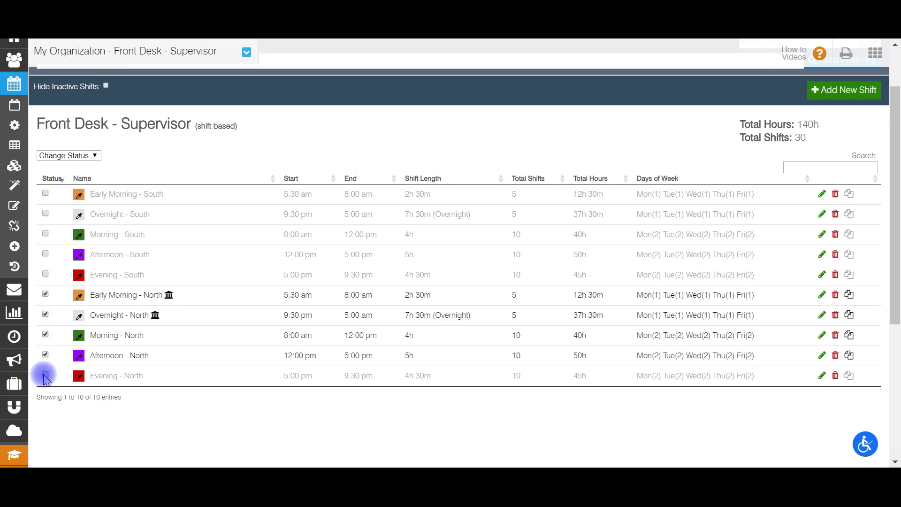
Add Front Desk - Supervisor to the schedule generation for 05/25/2020 to 05/31/2020, excluding Saturday and Sunday.
{"action": "mouse_move", "coordinate": [6, 181]}
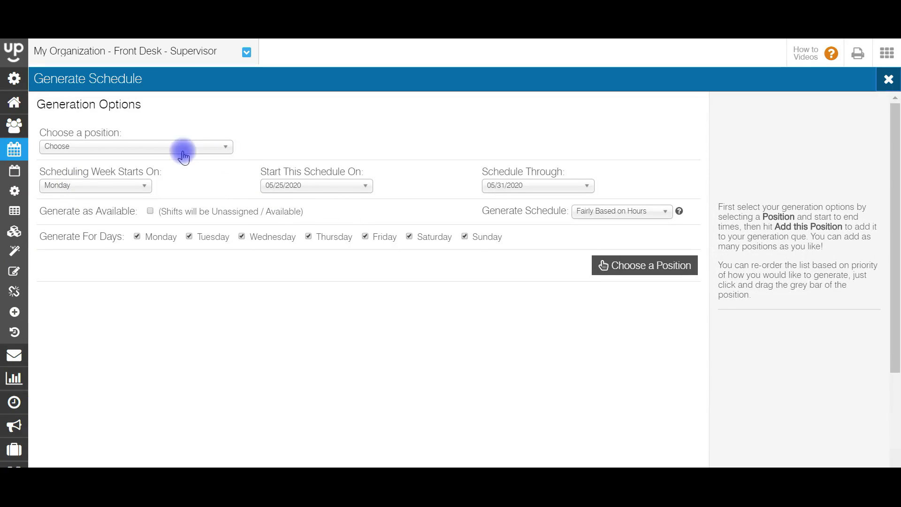
{"action": "left_click", "coordinate": [170, 147]}
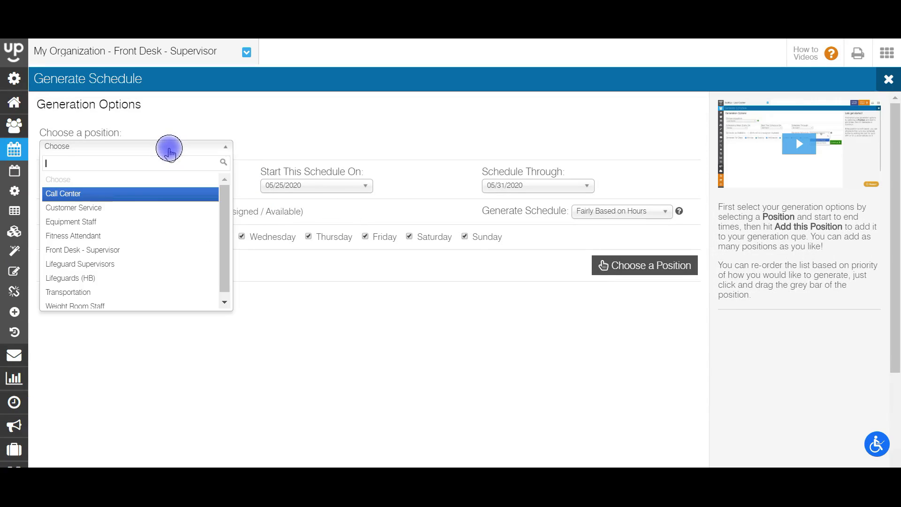
{"action": "left_click", "coordinate": [106, 250]}
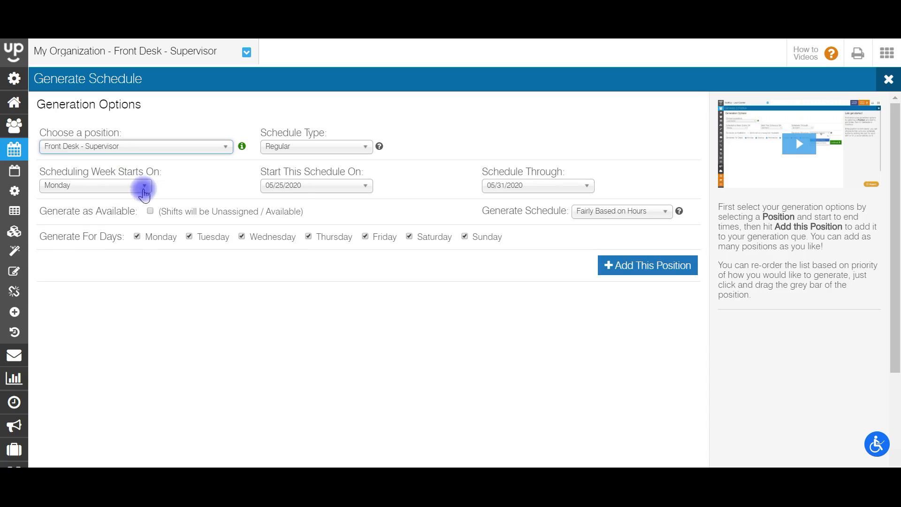
{"action": "left_click", "coordinate": [465, 236]}
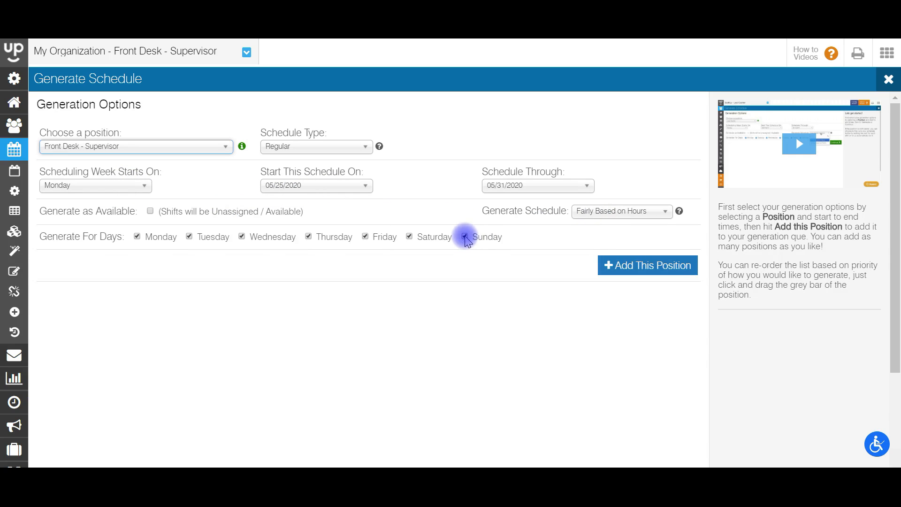
{"action": "left_click", "coordinate": [410, 237]}
{"action": "left_click", "coordinate": [660, 267]}
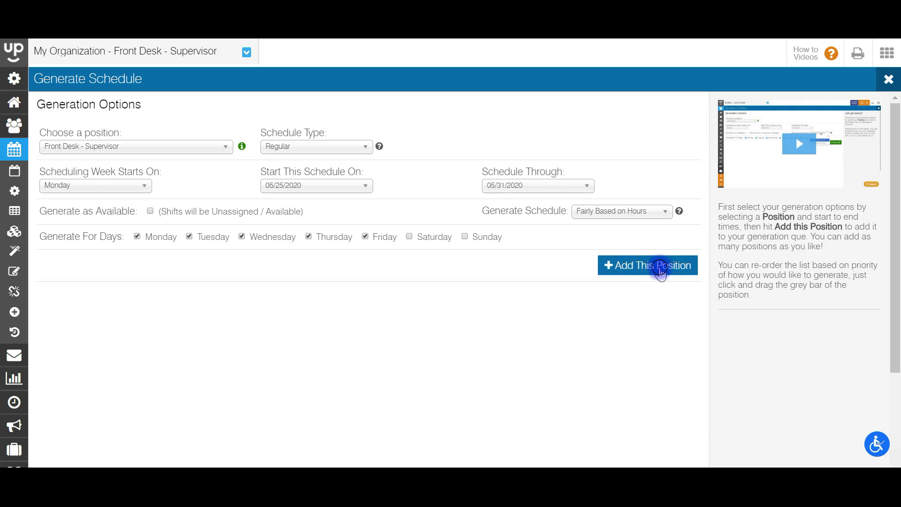
Proceed with manual generation and look through the list of North shifts for the week.
{"action": "left_click", "coordinate": [775, 327]}
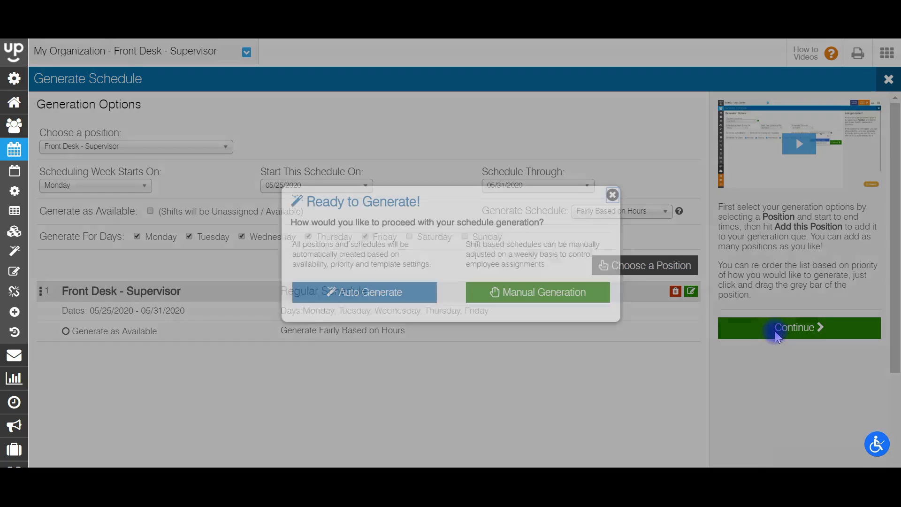
{"action": "left_click", "coordinate": [530, 298]}
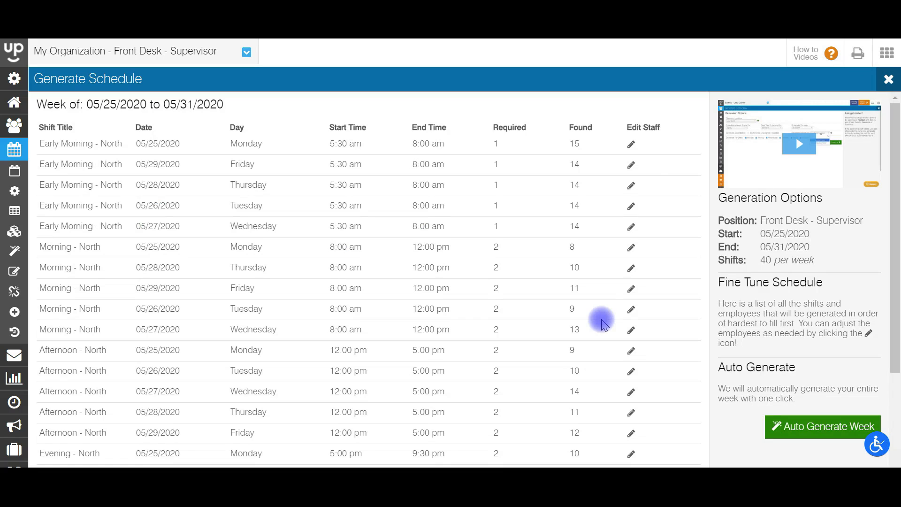
{"action": "left_click_drag", "start_coordinate": [895, 198], "coordinate": [893, 294]}
{"action": "scroll", "coordinate": [894, 298], "scroll_direction": "up", "scroll_amount": 3}
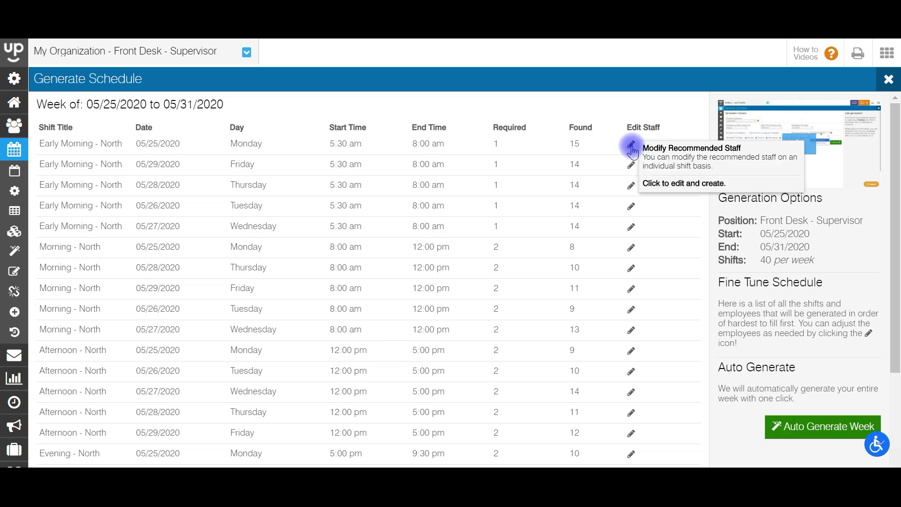
Assign a different available employee to the Early Morning - North shift on Monday 05/25/2020 and create that shift.
{"action": "left_click", "coordinate": [631, 145]}
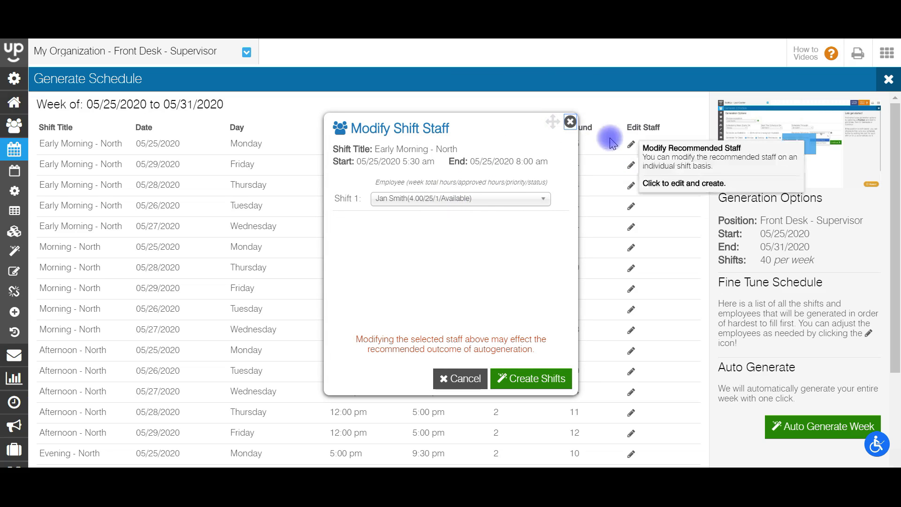
{"action": "left_click", "coordinate": [480, 197]}
{"action": "left_click_drag", "start_coordinate": [542, 249], "coordinate": [543, 207]}
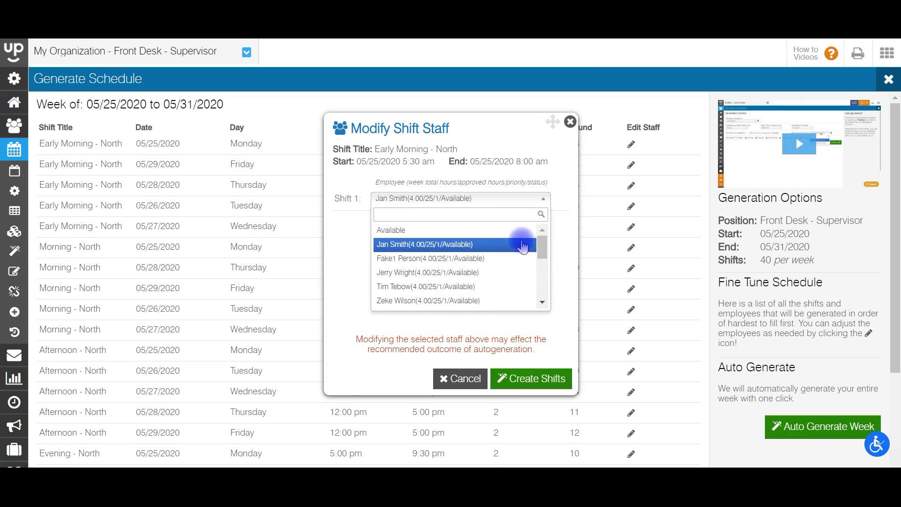
{"action": "left_click", "coordinate": [435, 303]}
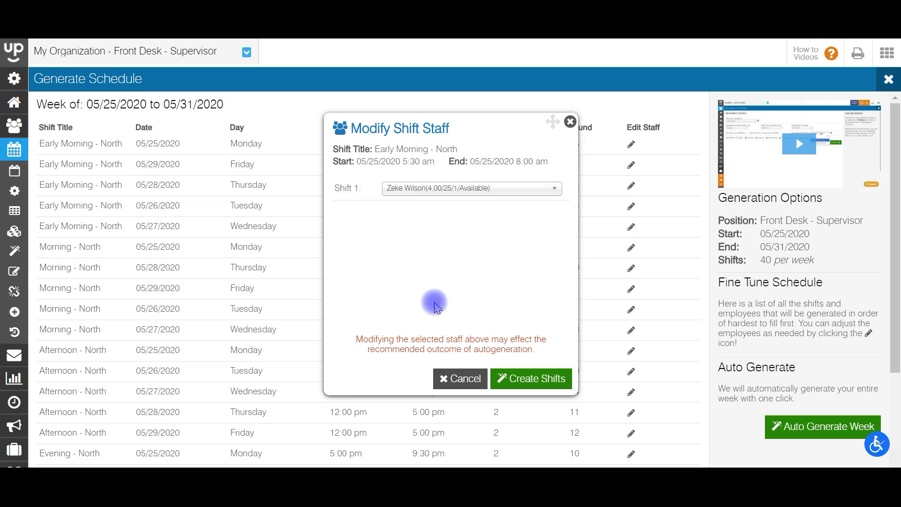
{"action": "left_click", "coordinate": [525, 379]}
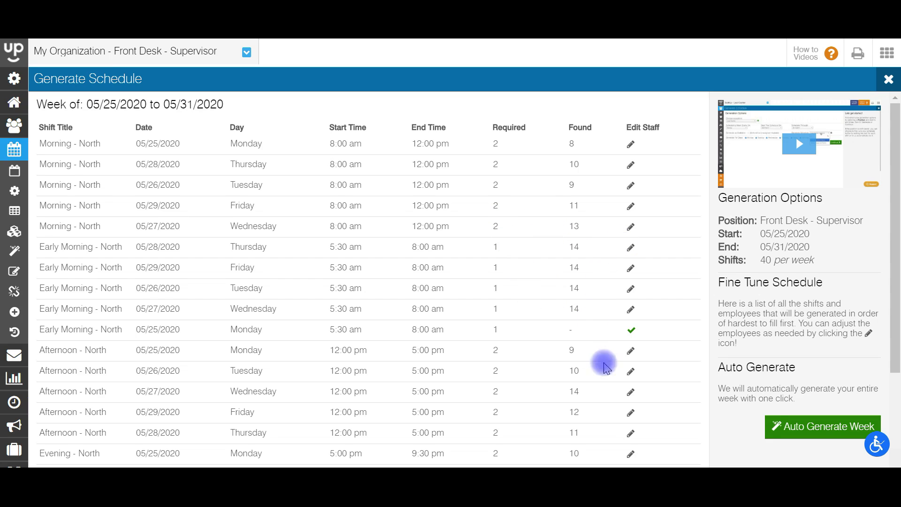
Auto-generate the remaining North shifts for the week and open the calendar.
{"action": "mouse_move", "coordinate": [632, 336]}
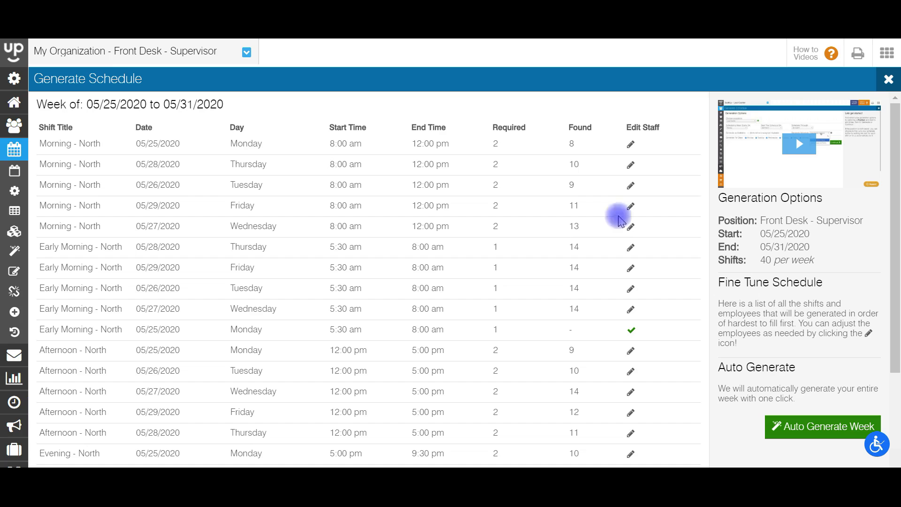
{"action": "left_click", "coordinate": [812, 428]}
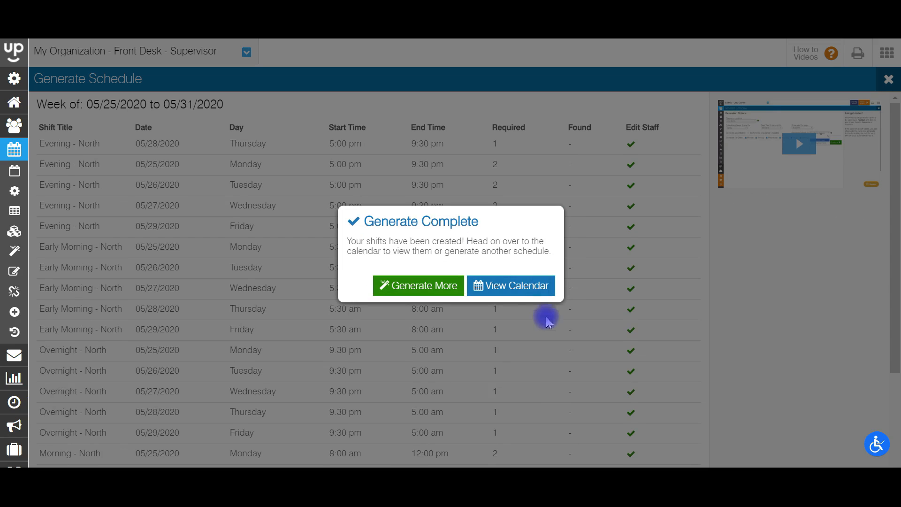
{"action": "left_click", "coordinate": [517, 287]}
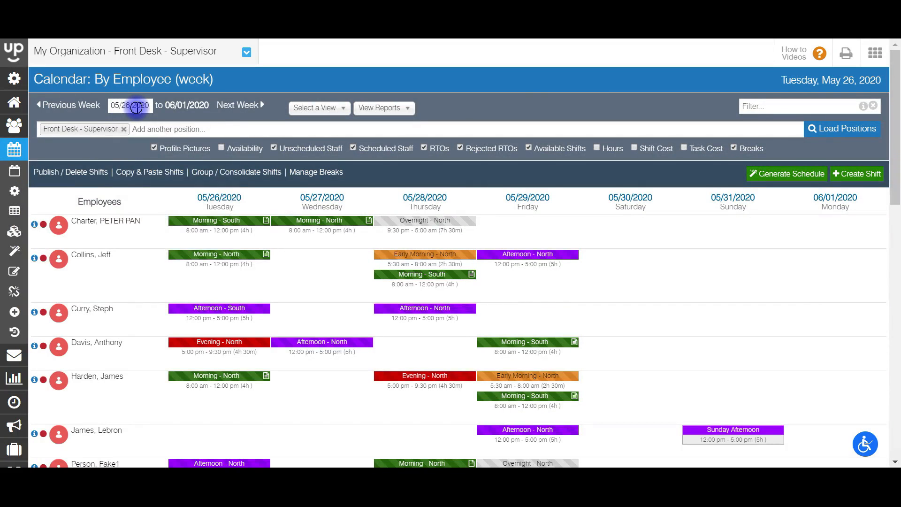
Start the weekly employee calendar on 05/25/2020 and review the Front Desk - Supervisor shifts.
{"action": "left_click", "coordinate": [126, 105]}
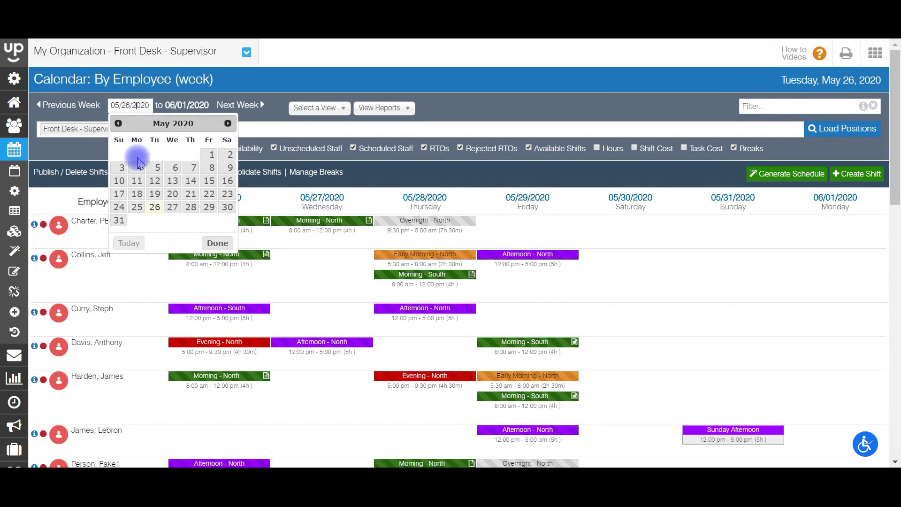
{"action": "left_click", "coordinate": [136, 211]}
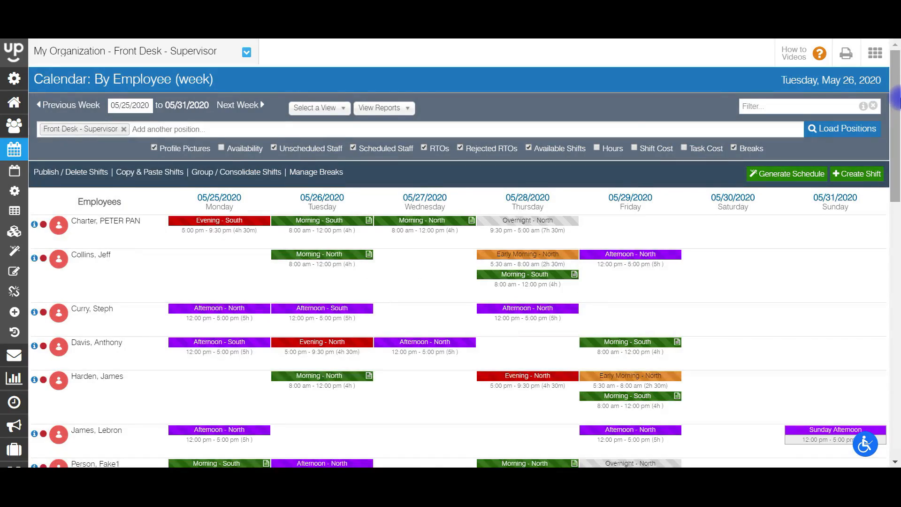
{"action": "left_click_drag", "start_coordinate": [894, 96], "coordinate": [895, 141]}
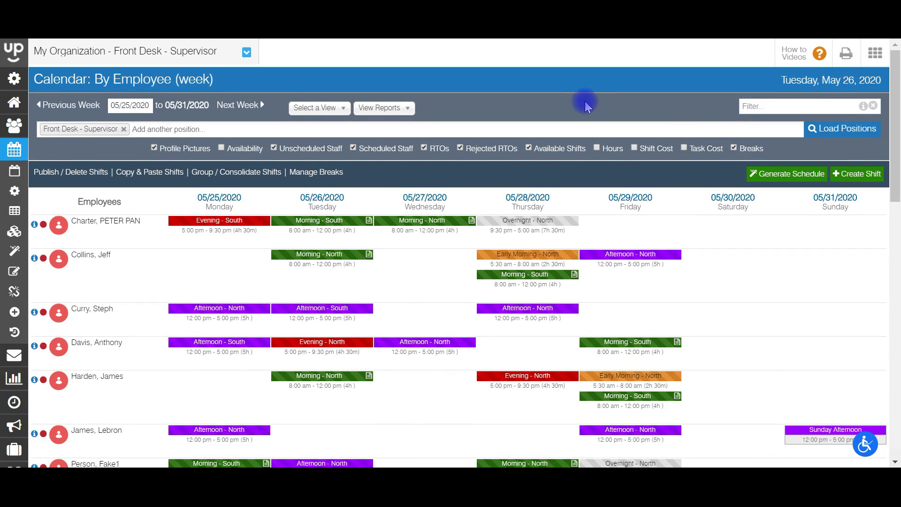